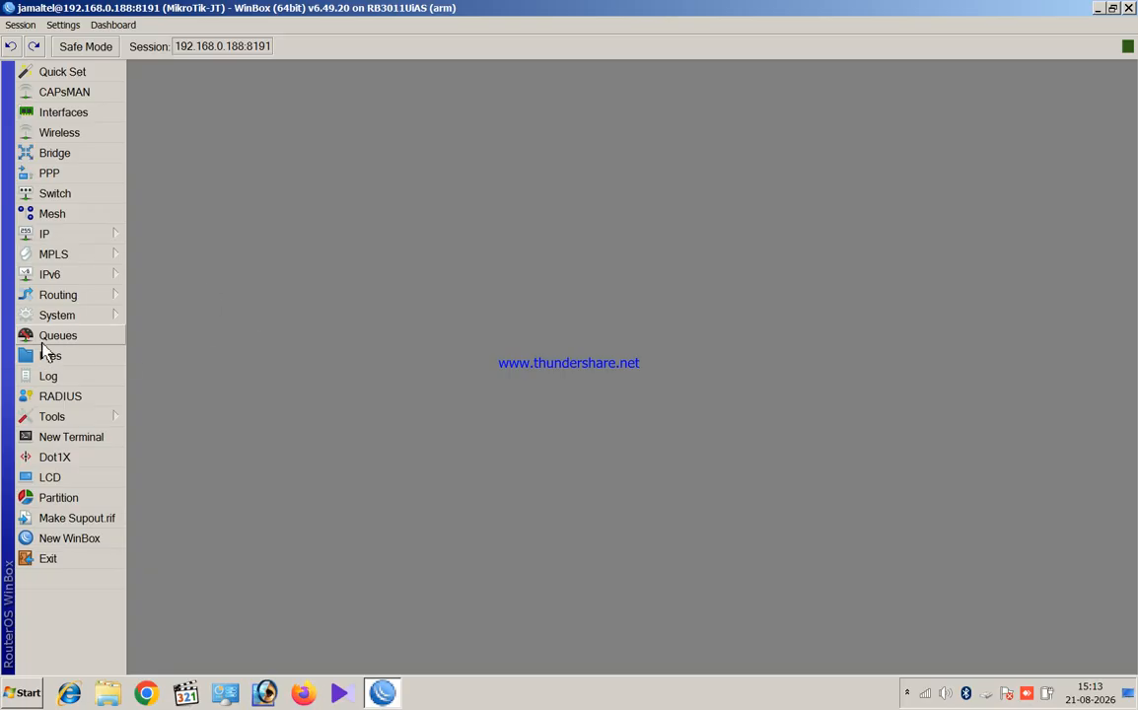
Open the router's queue list and show its queue types
{"action": "left_click", "coordinate": [95, 241]}
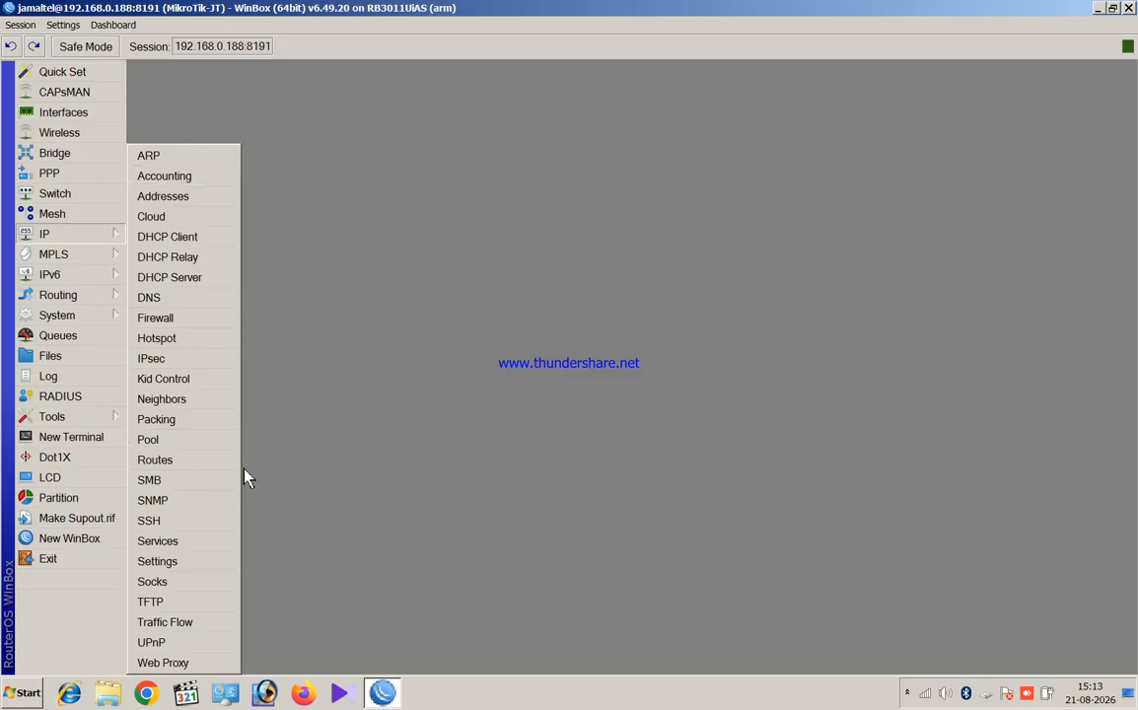
{"action": "left_click", "coordinate": [378, 210]}
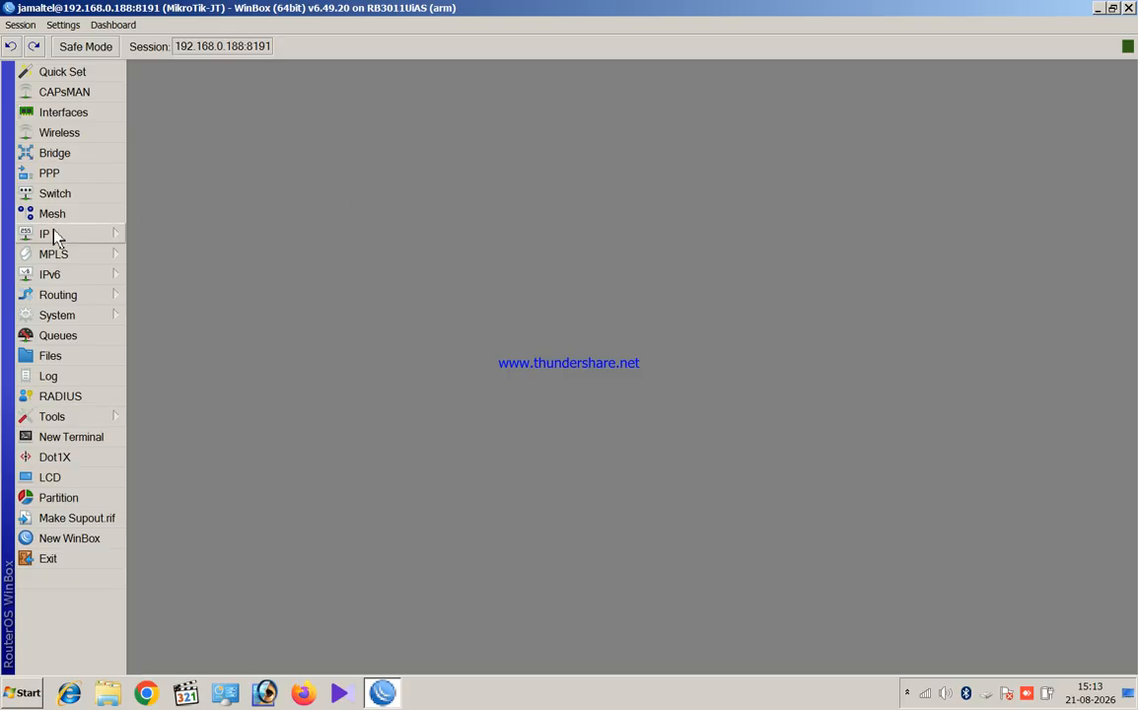
{"action": "left_click", "coordinate": [54, 233]}
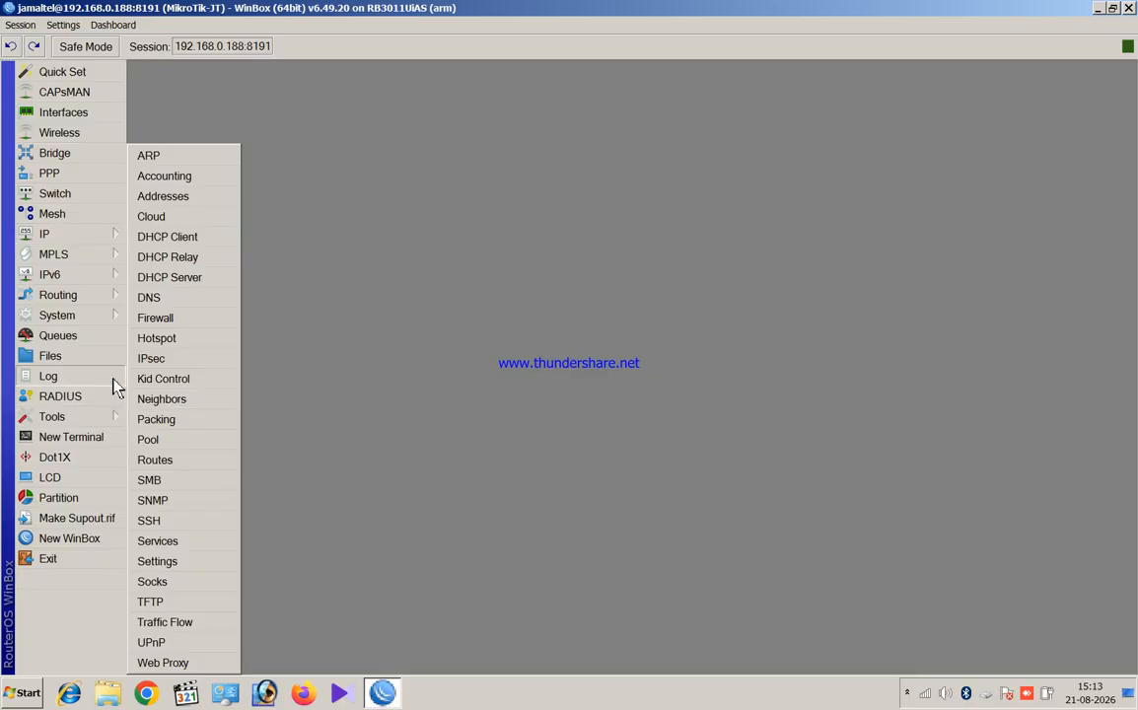
{"action": "left_click", "coordinate": [105, 337]}
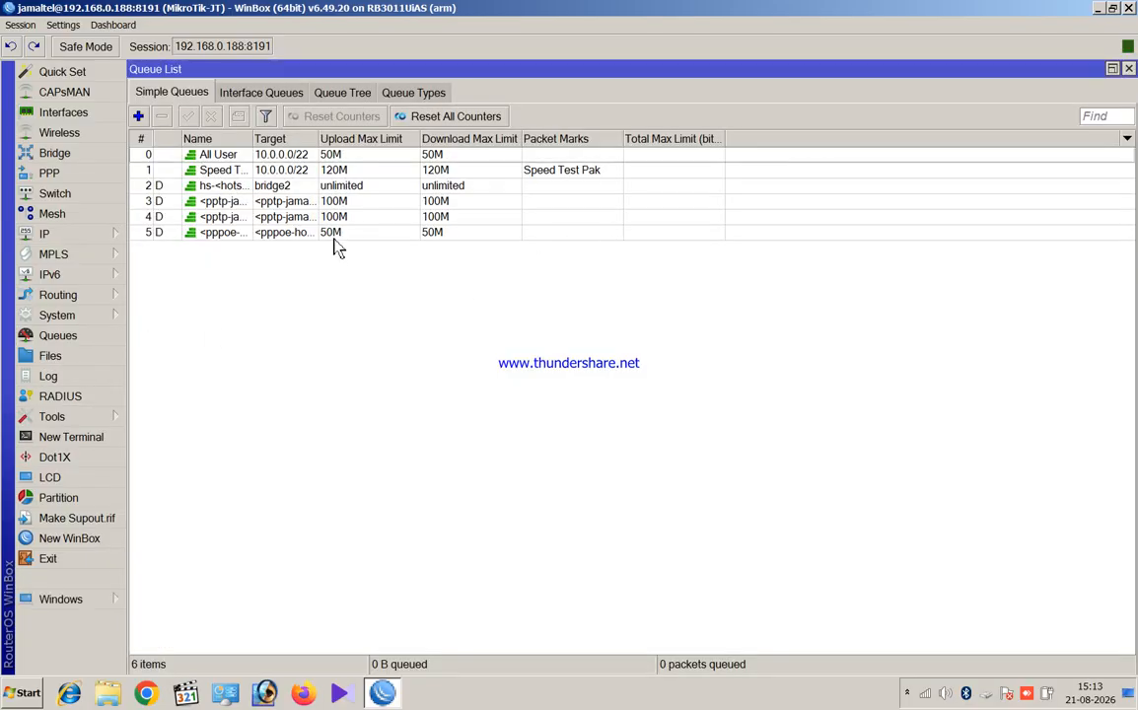
{"action": "left_click", "coordinate": [420, 95]}
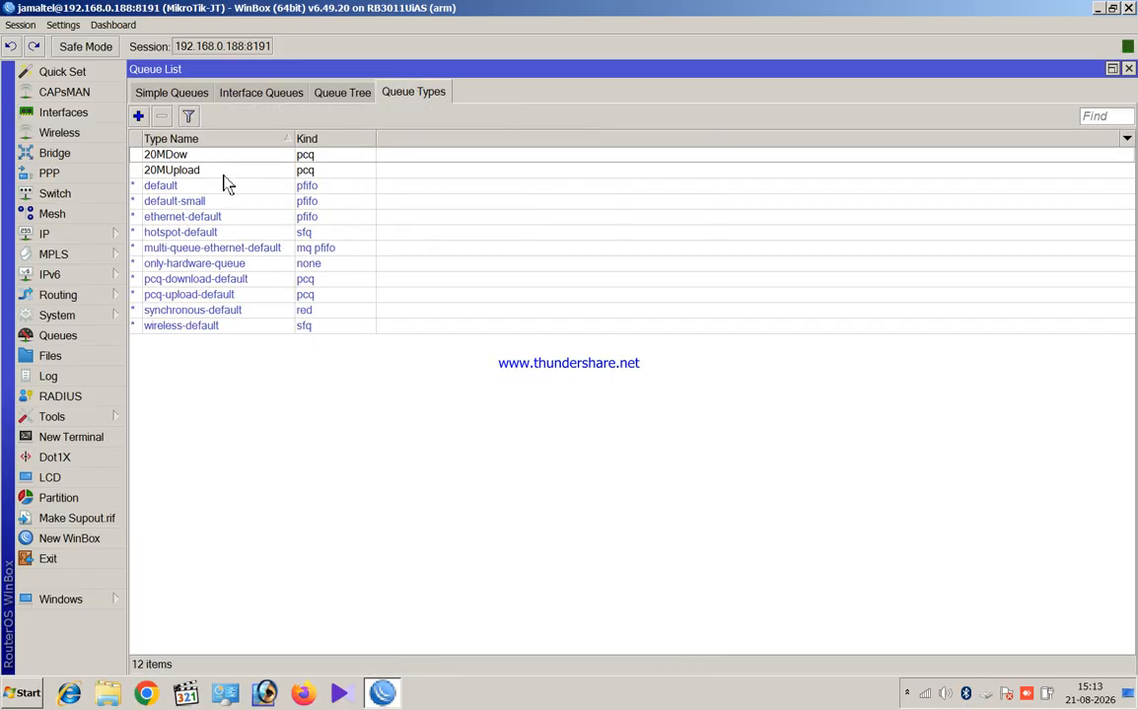
{"action": "left_click", "coordinate": [139, 116]}
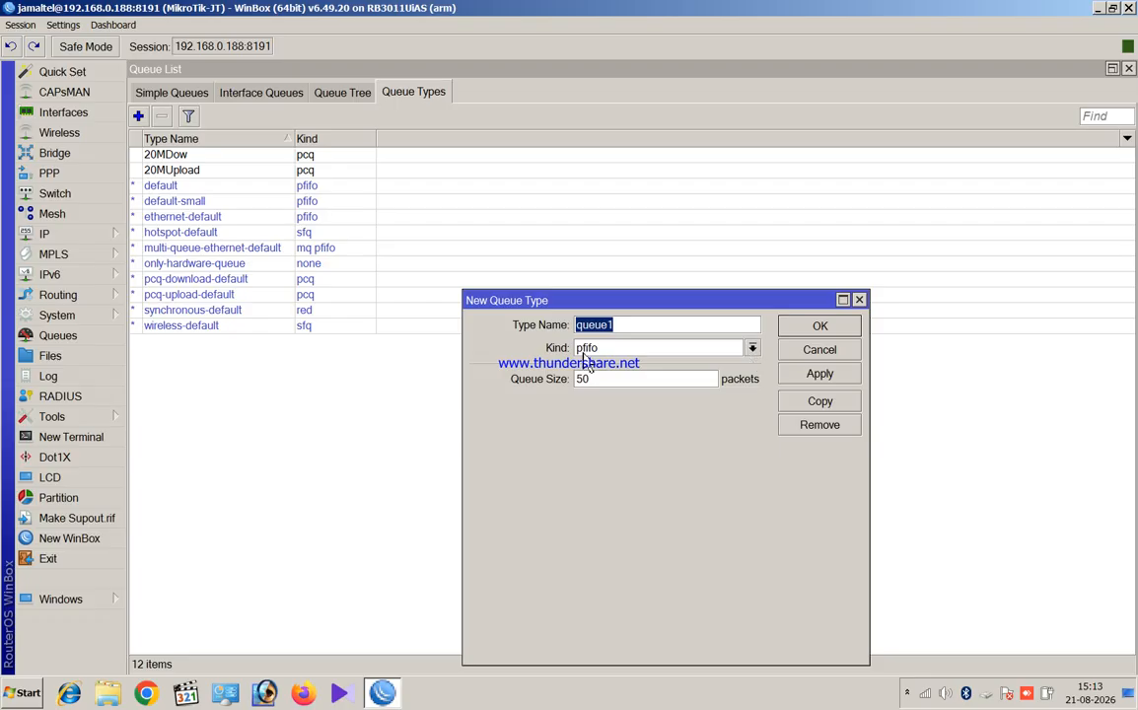
{"action": "left_click", "coordinate": [753, 348]}
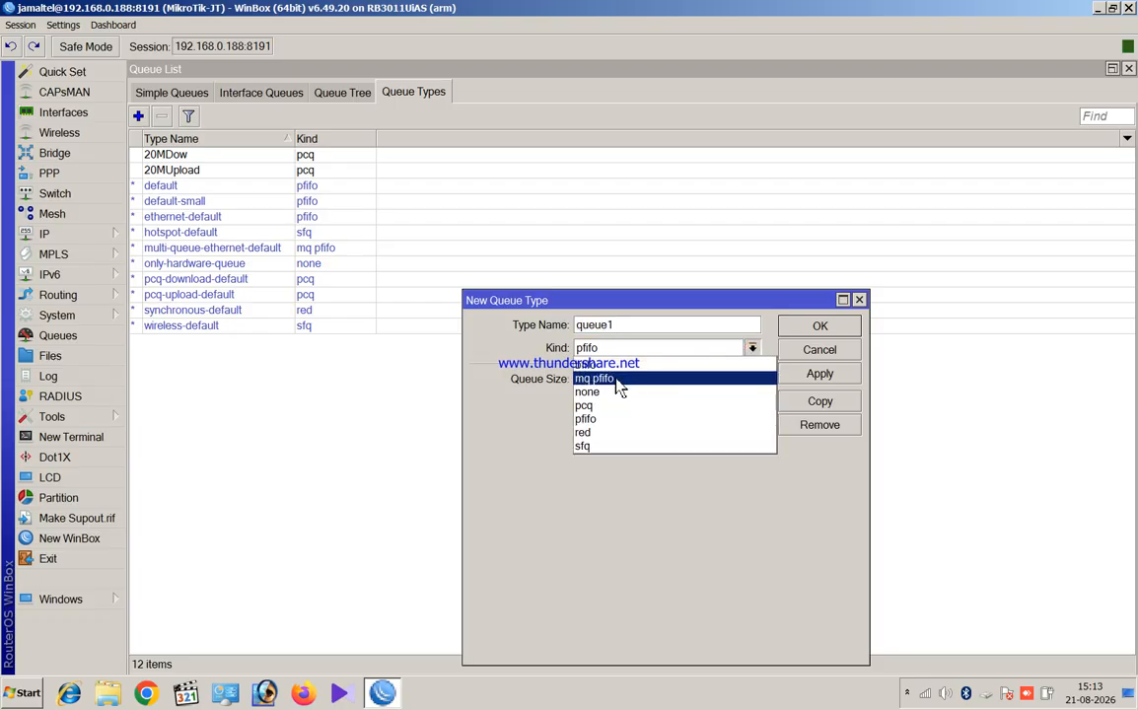
{"action": "left_click", "coordinate": [606, 410]}
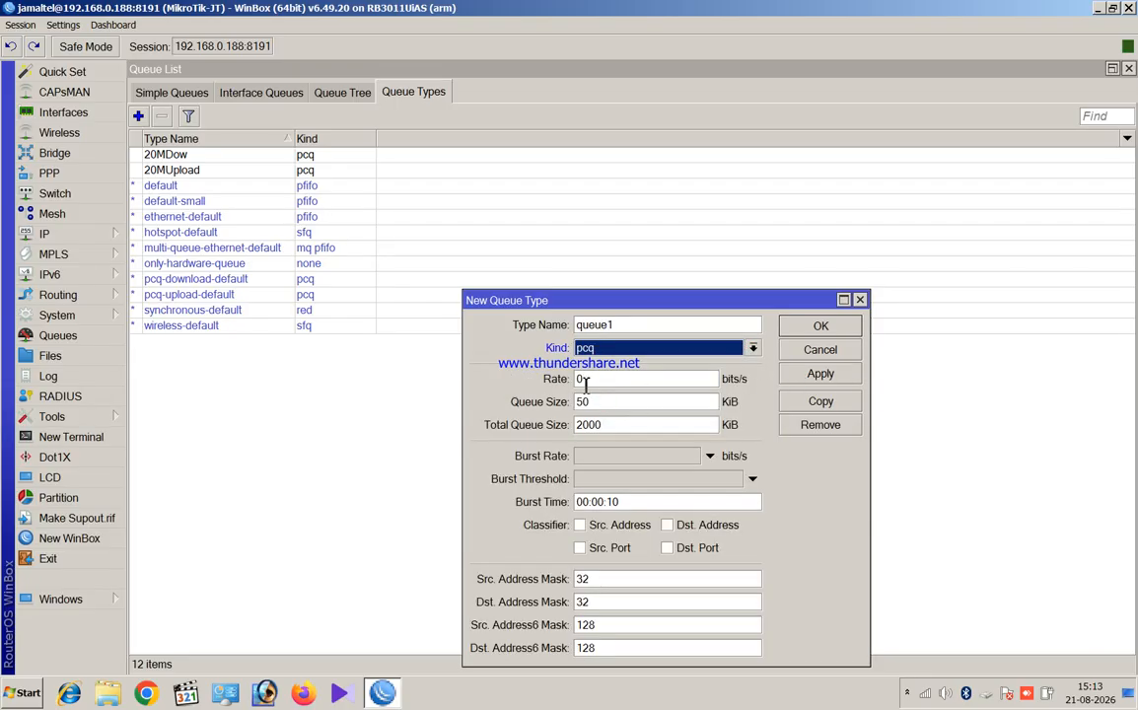
{"action": "left_click", "coordinate": [861, 299]}
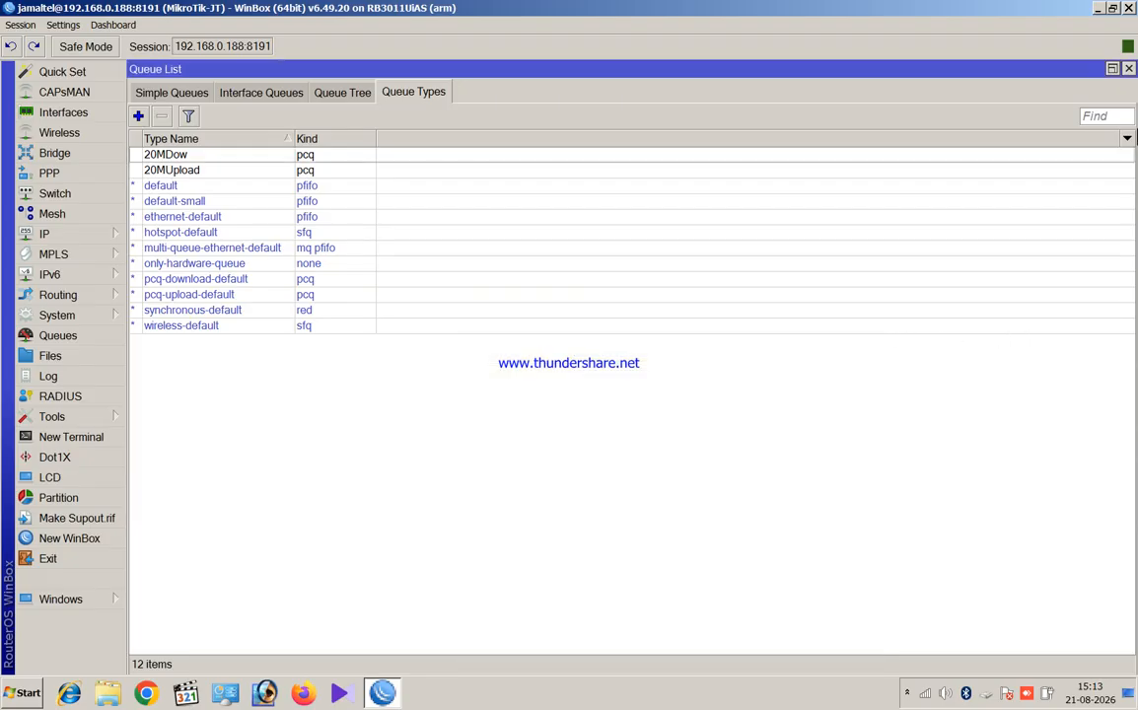
Examine the rate, queue size, classifier and address mask settings of the 20MDow and 20MUpload queue types
{"action": "double_click", "coordinate": [165, 154]}
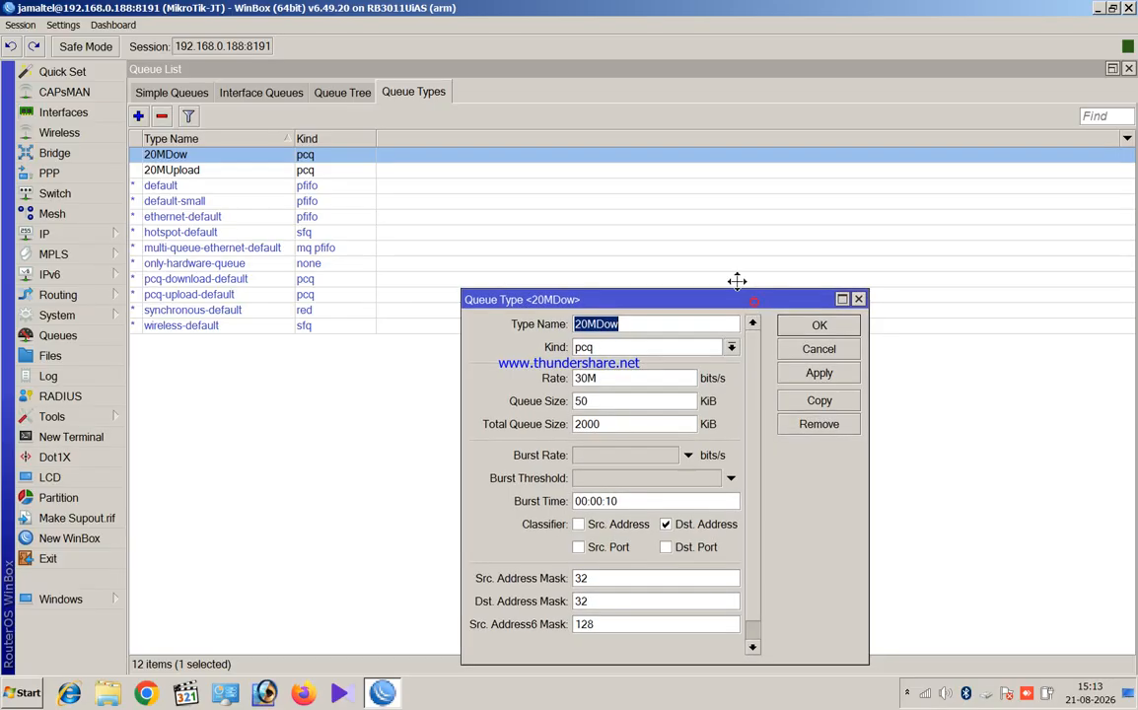
{"action": "left_click_drag", "start_coordinate": [736, 299], "coordinate": [647, 186]}
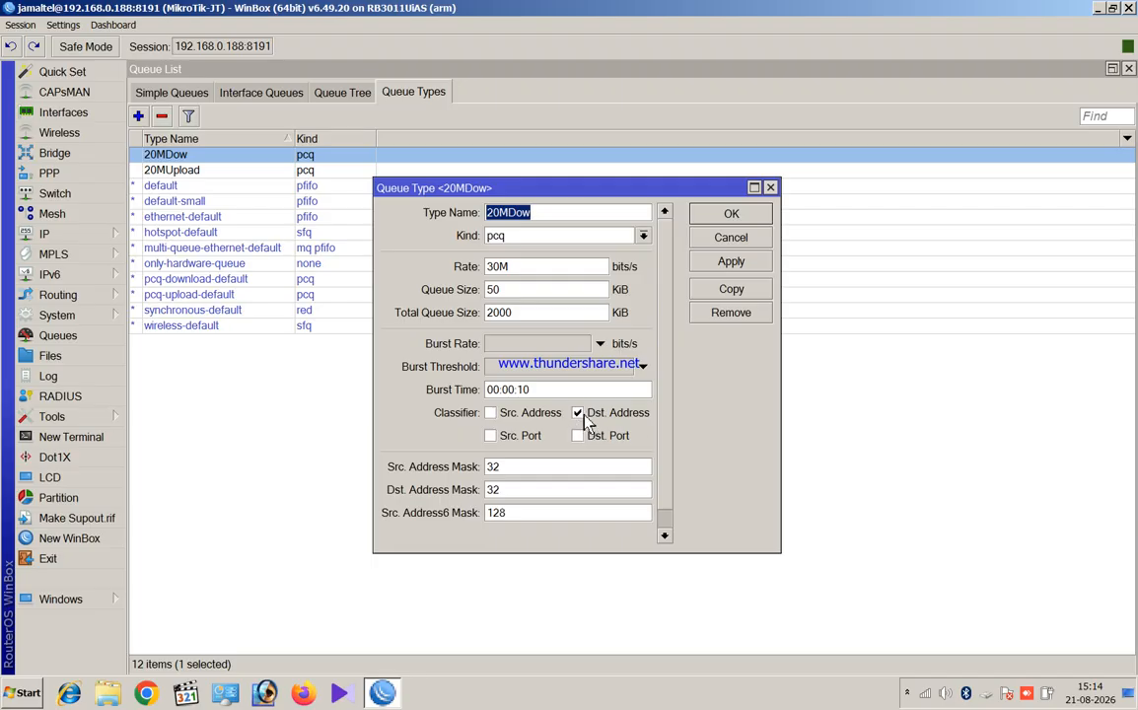
{"action": "left_click", "coordinate": [770, 187]}
{"action": "double_click", "coordinate": [195, 174]}
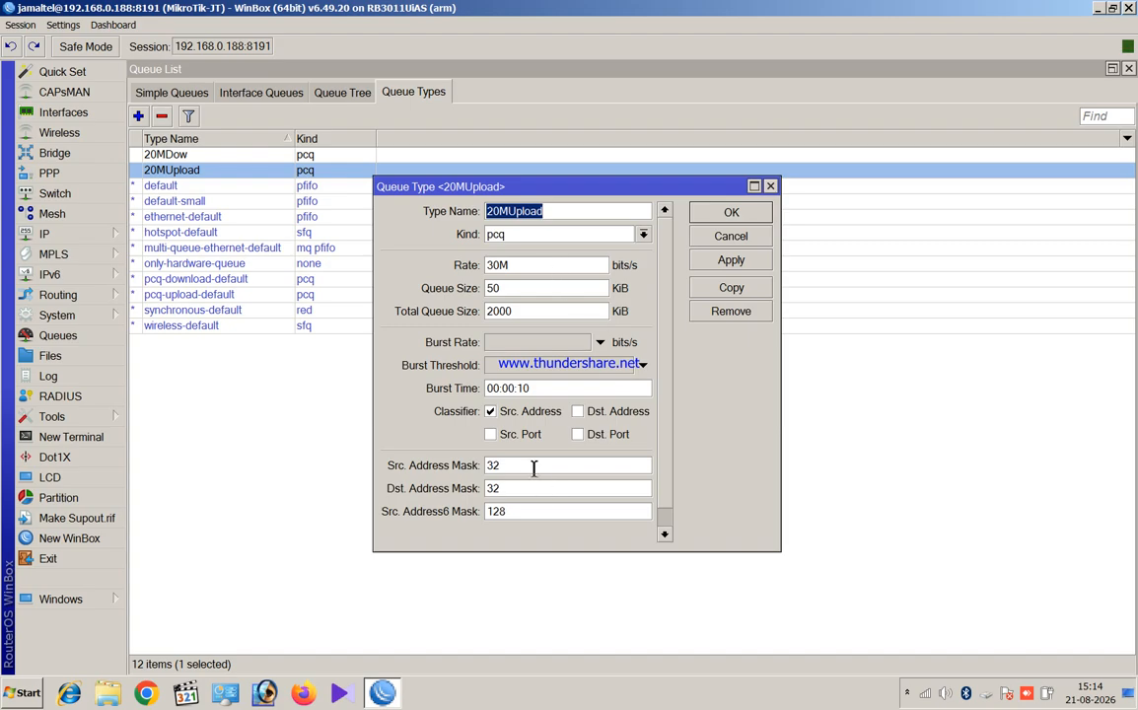
{"action": "scroll", "coordinate": [666, 405], "scroll_direction": "down", "scroll_amount": 1}
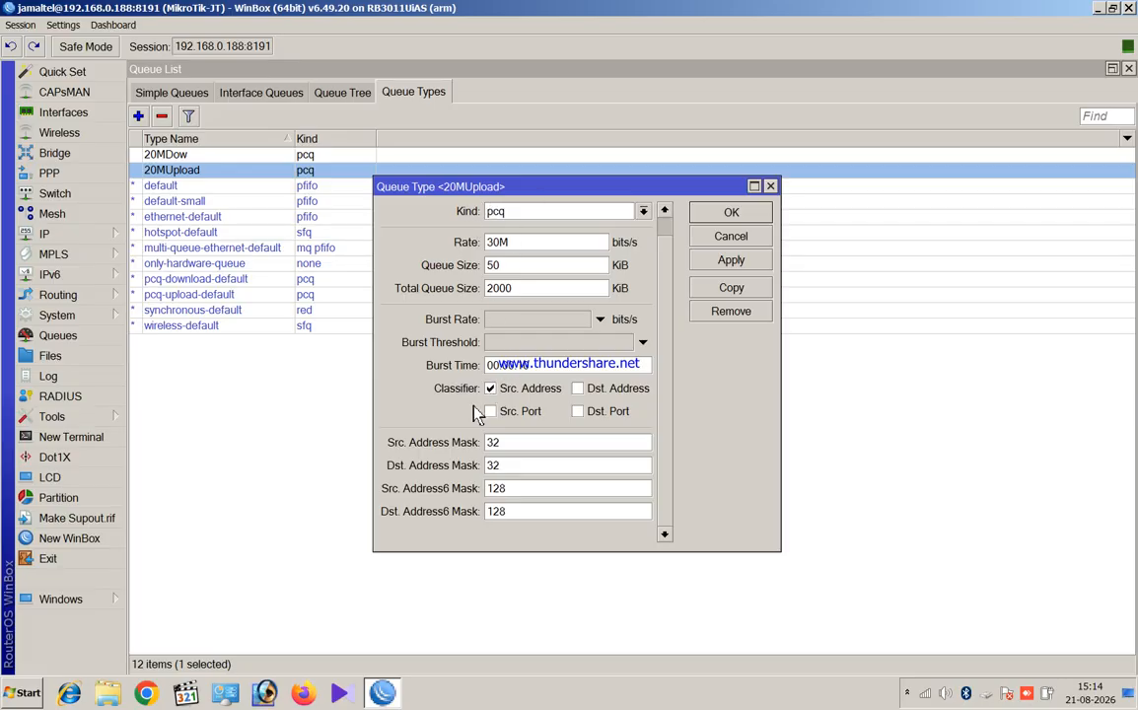
{"action": "scroll", "coordinate": [503, 380], "scroll_direction": "up", "scroll_amount": 1}
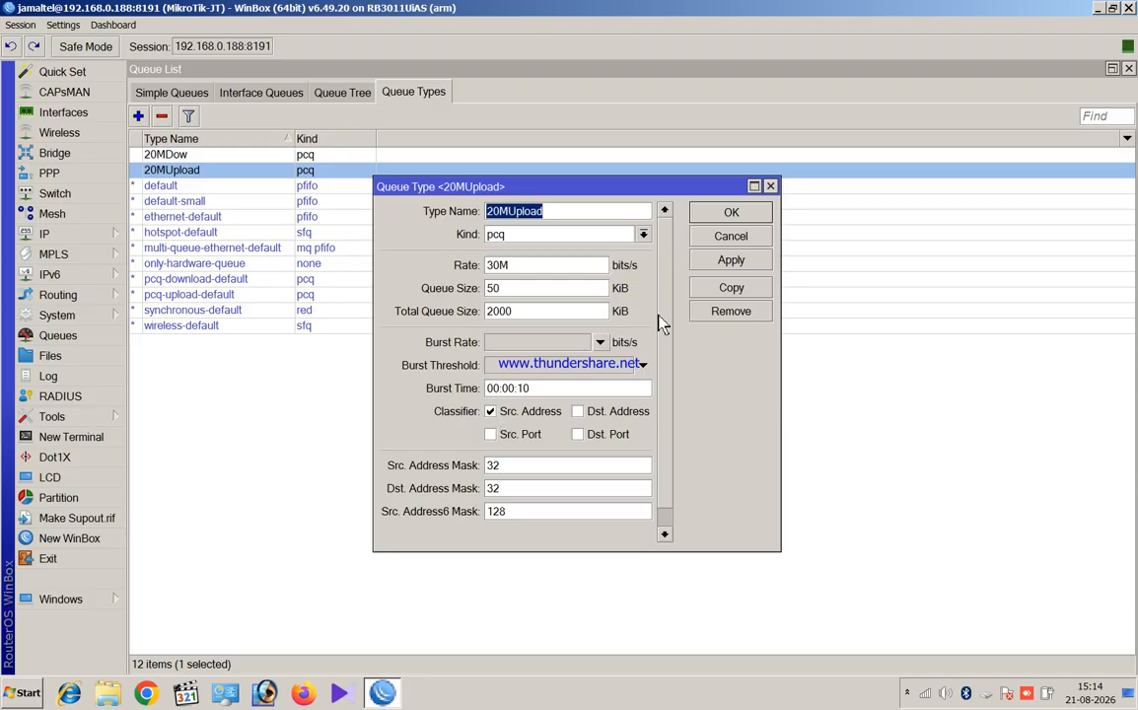
{"action": "left_click", "coordinate": [771, 187]}
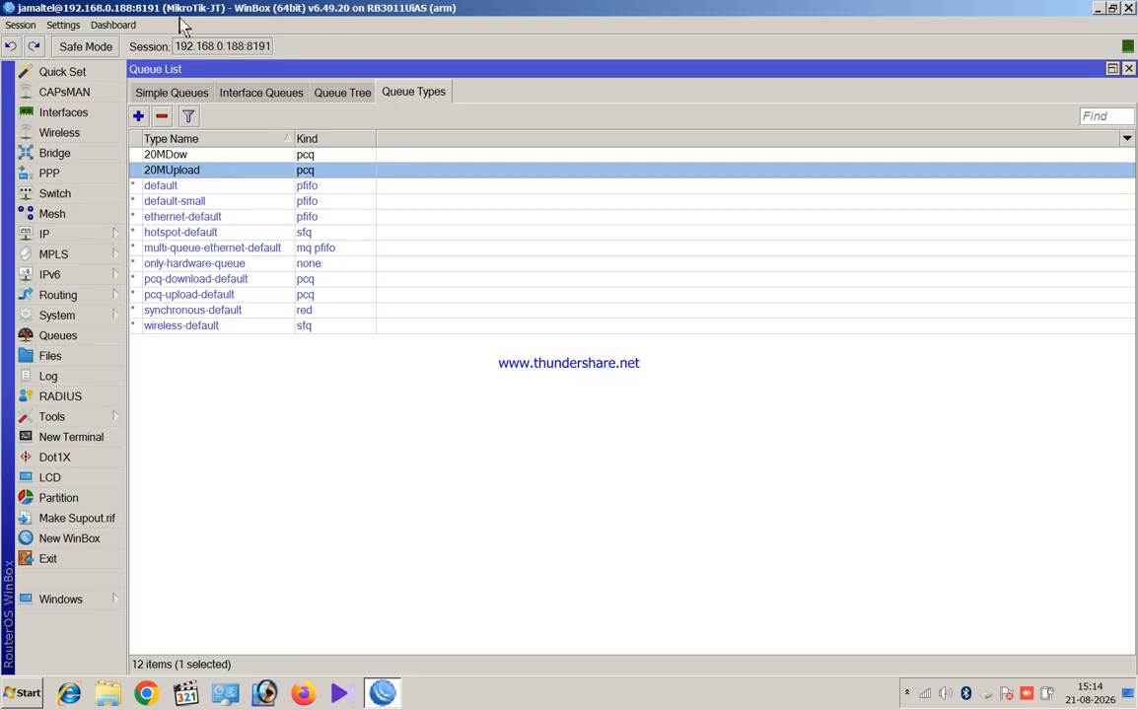
Show the simple queues and view the general settings of a blank new simple queue, closing it without saving
{"action": "left_click", "coordinate": [150, 99]}
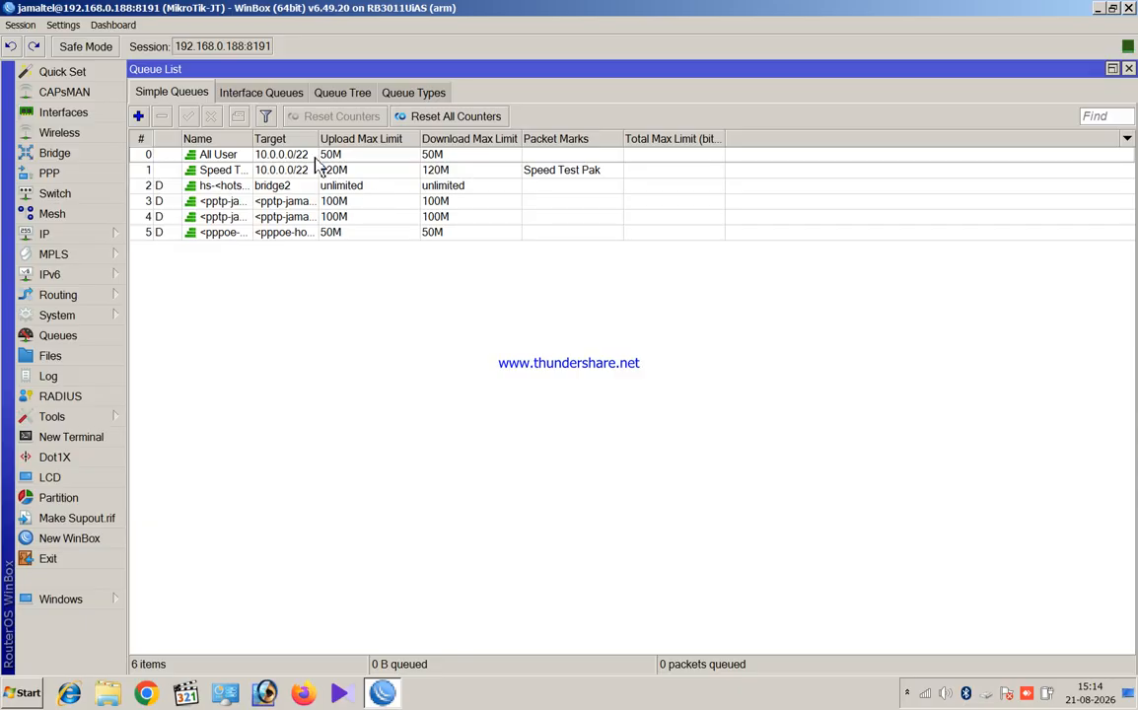
{"action": "left_click", "coordinate": [139, 117]}
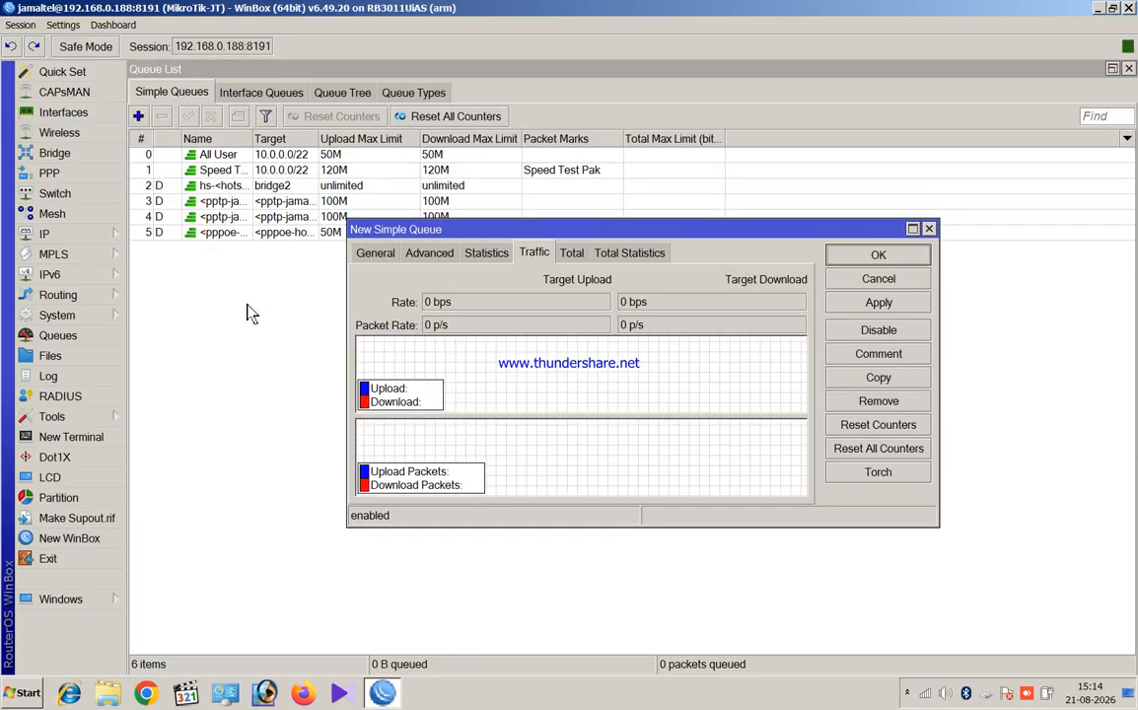
{"action": "left_click", "coordinate": [374, 253]}
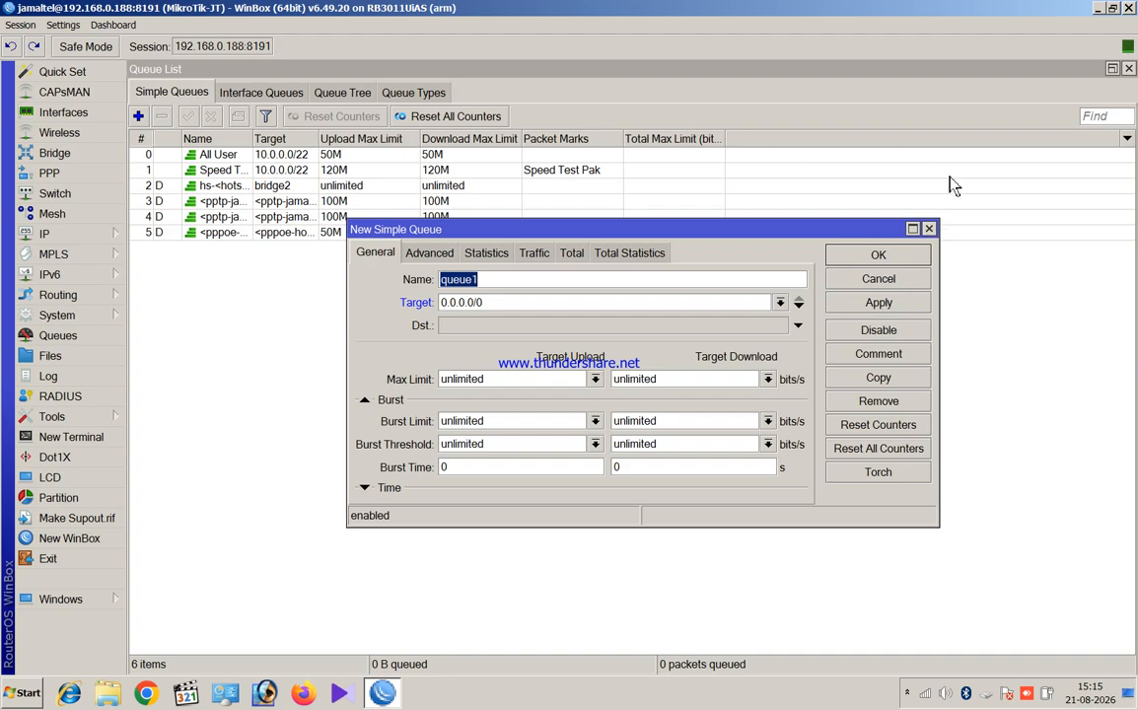
{"action": "left_click", "coordinate": [929, 230]}
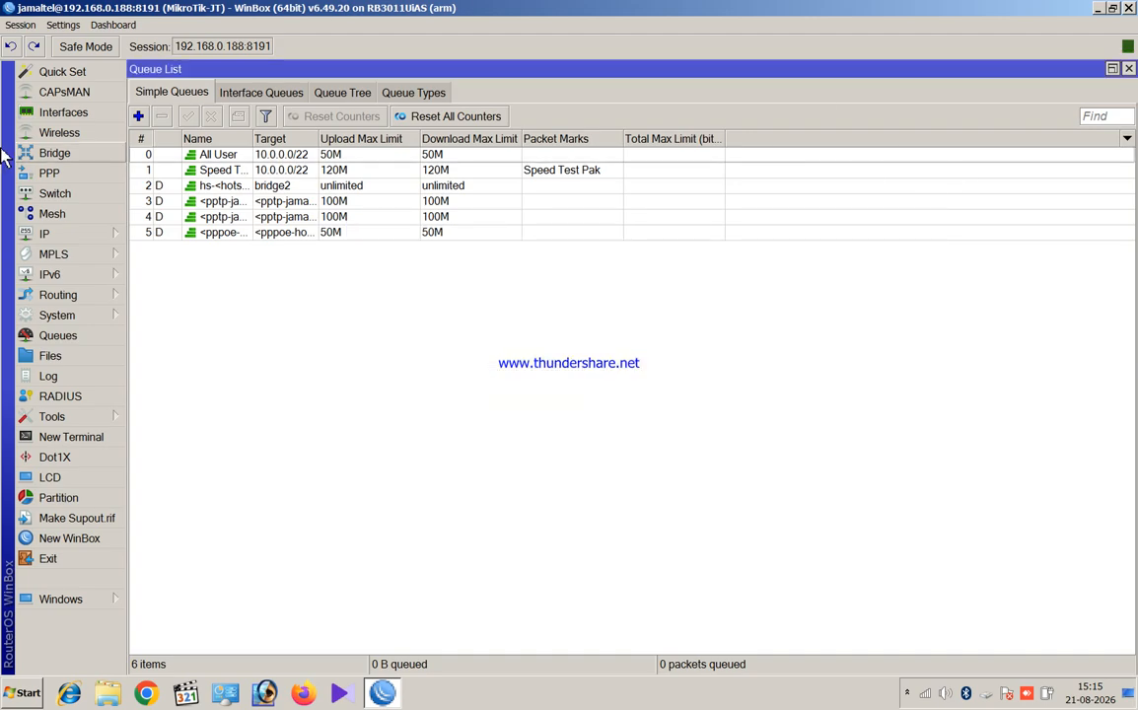
Open the All User simple queue and compare its target with the hotspot network in the router's IP address list
{"action": "left_click", "coordinate": [276, 156]}
{"action": "double_click", "coordinate": [278, 163]}
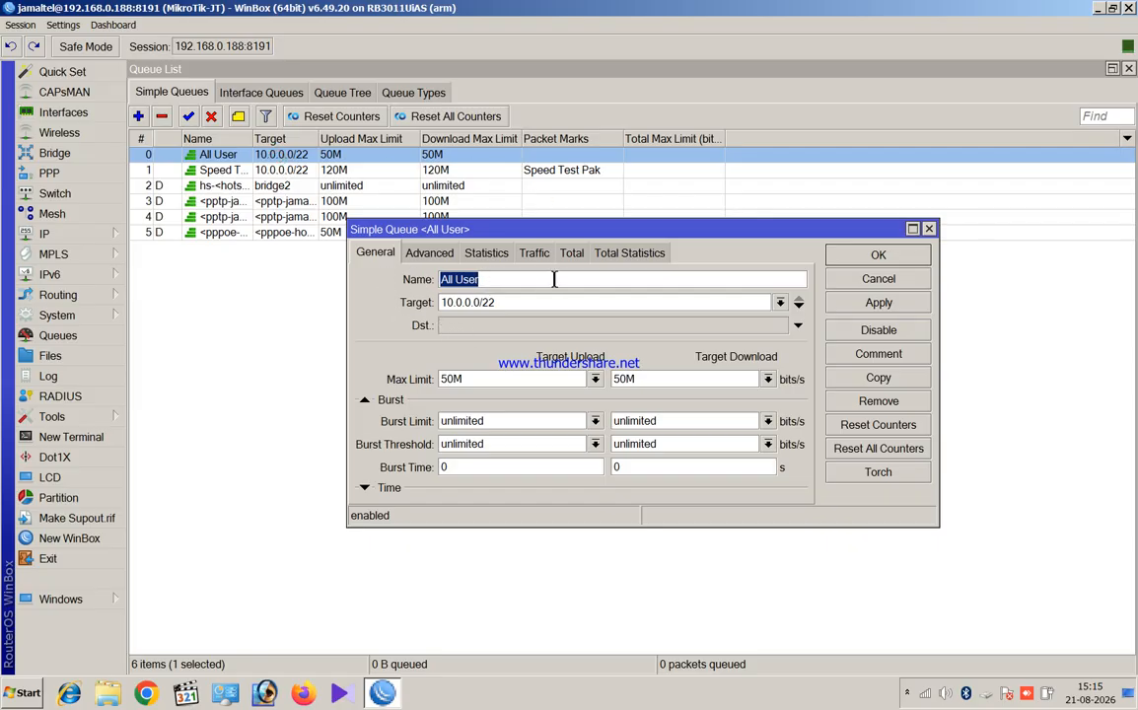
{"action": "left_click", "coordinate": [79, 239]}
{"action": "left_click", "coordinate": [158, 194]}
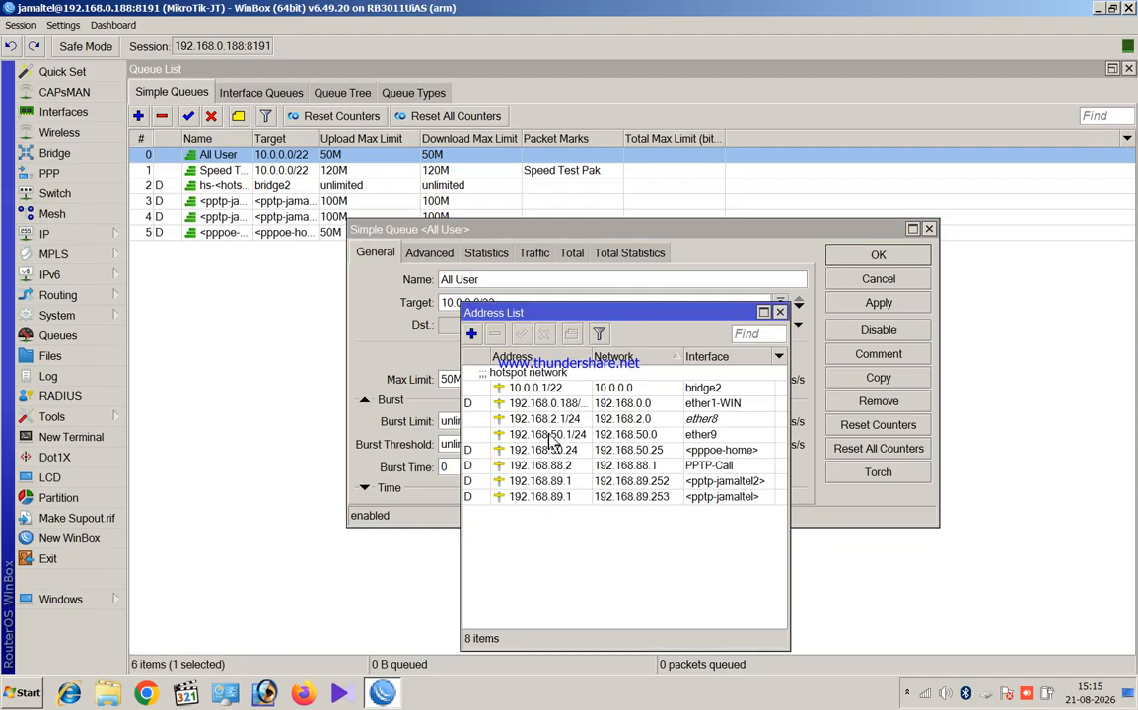
{"action": "left_click", "coordinate": [508, 387]}
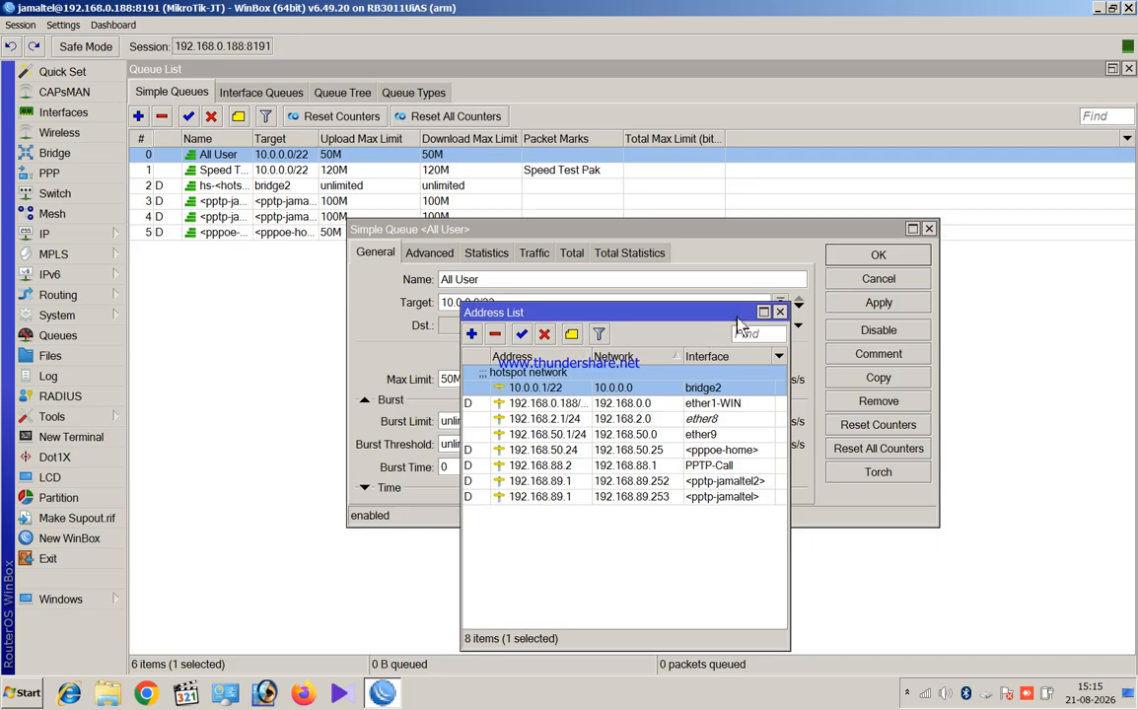
{"action": "left_click", "coordinate": [779, 313]}
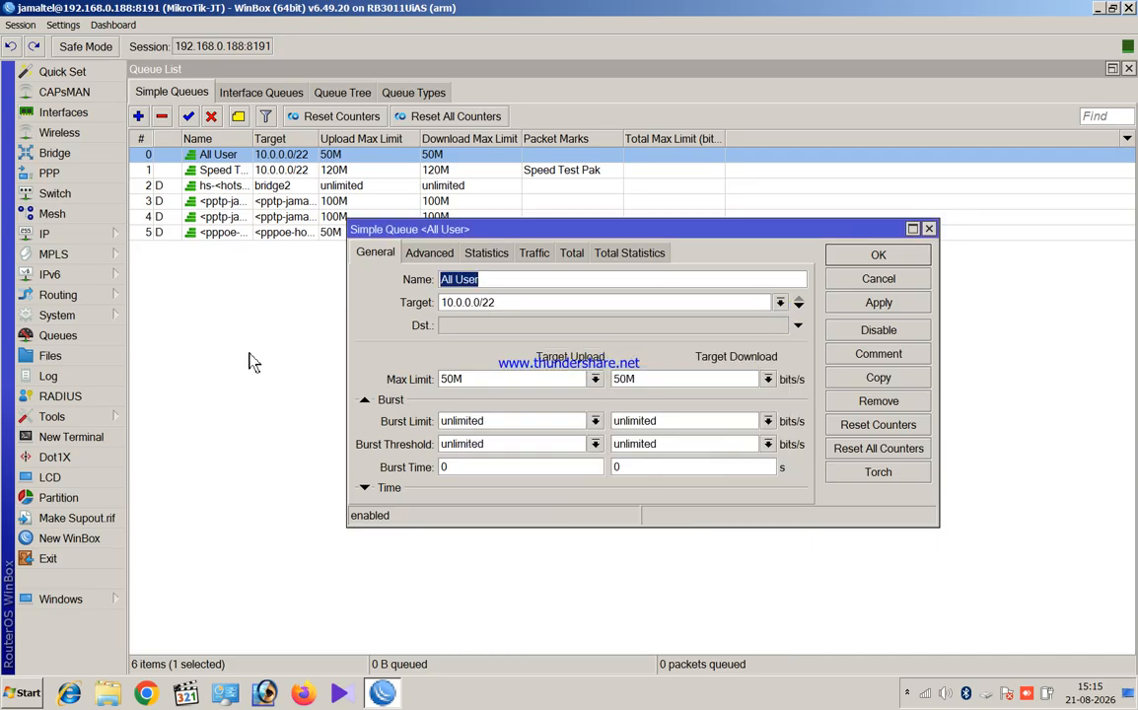
Choose 20MUpload as the upload and 20MDow as the download queue type for the All User queue, closing it without applying
{"action": "left_click_drag", "start_coordinate": [527, 303], "coordinate": [441, 327]}
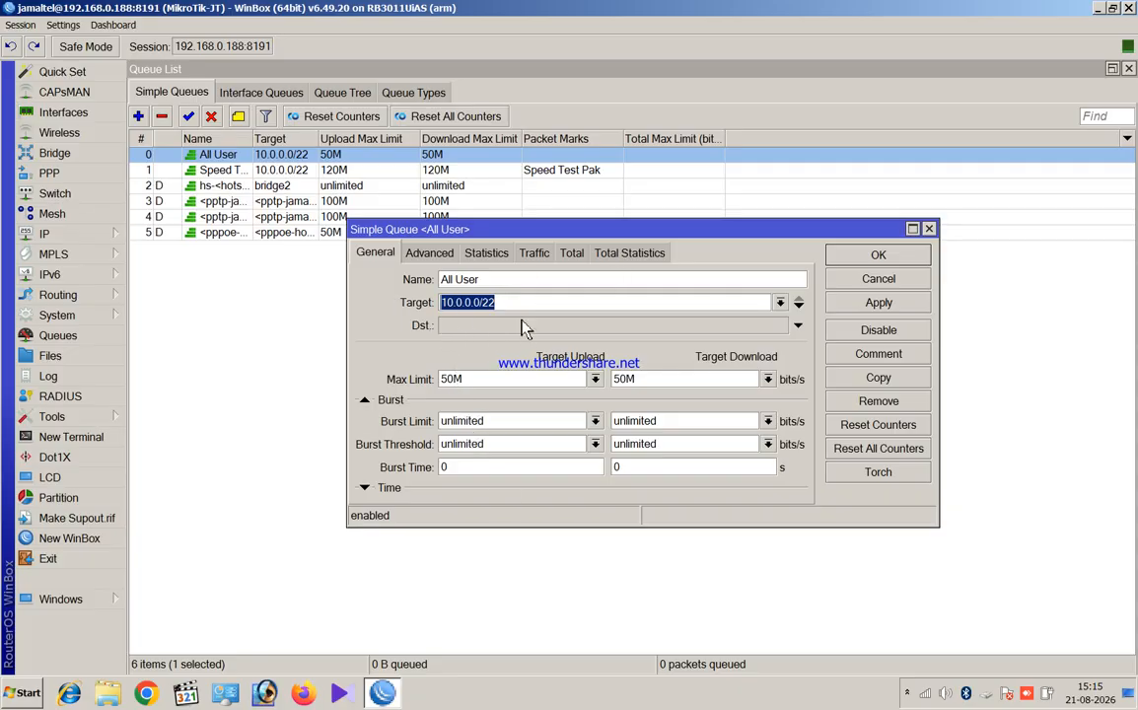
{"action": "left_click", "coordinate": [426, 254]}
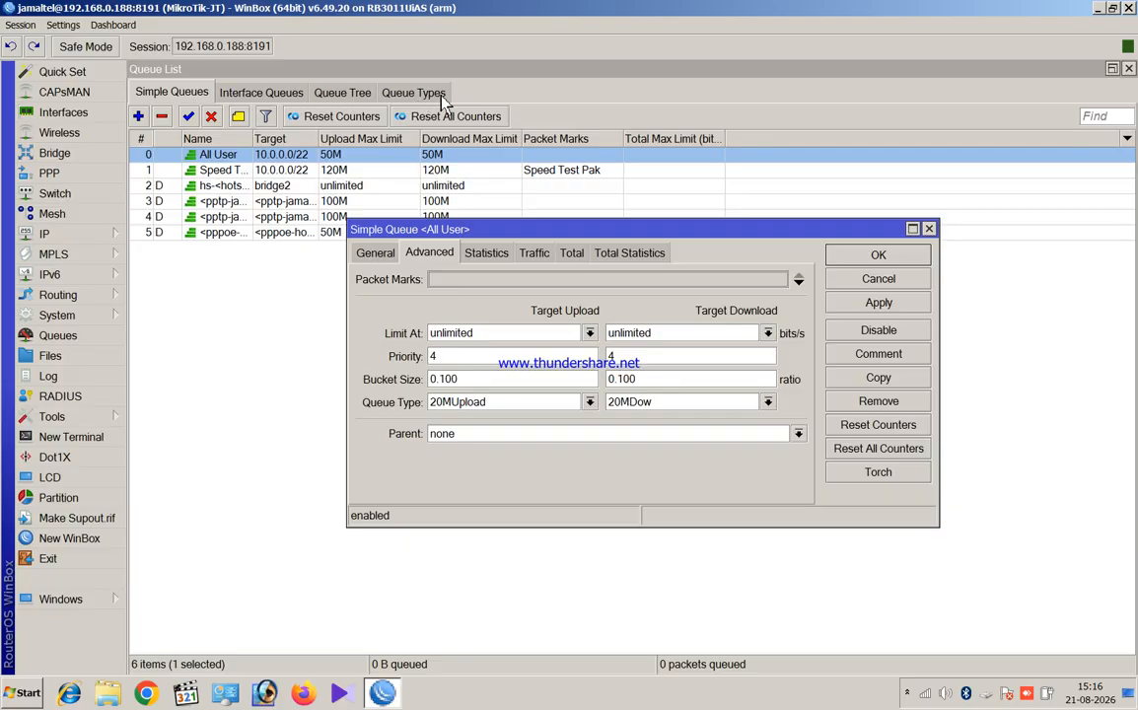
{"action": "left_click", "coordinate": [589, 402]}
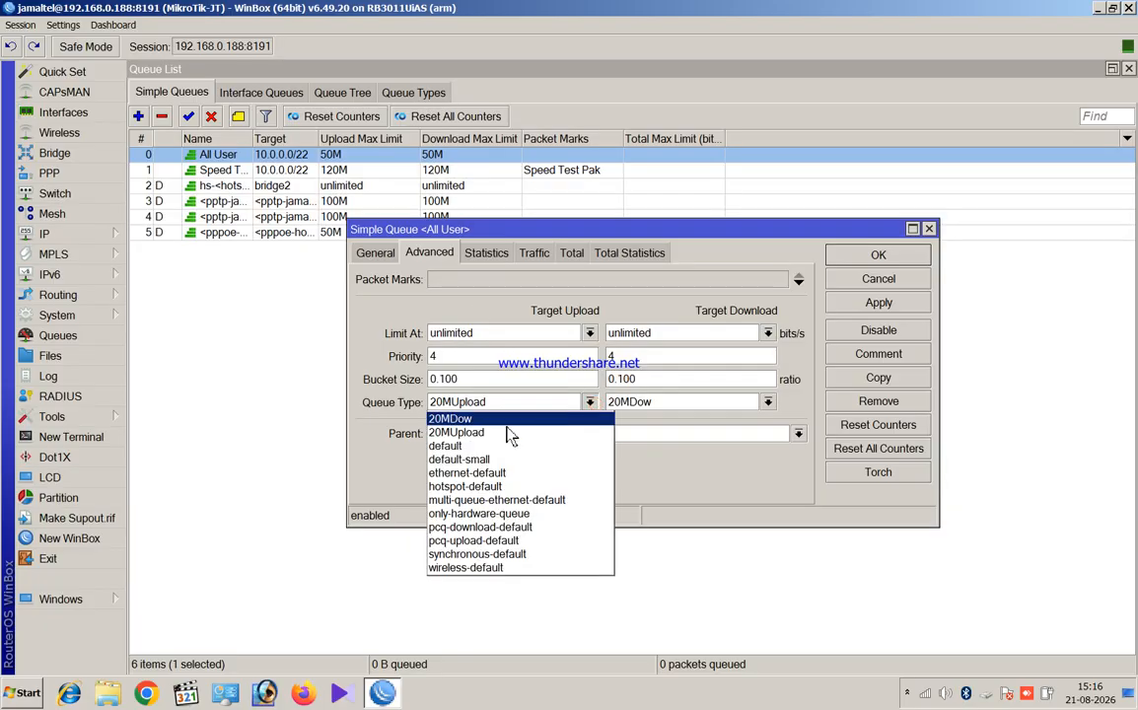
{"action": "left_click", "coordinate": [456, 432]}
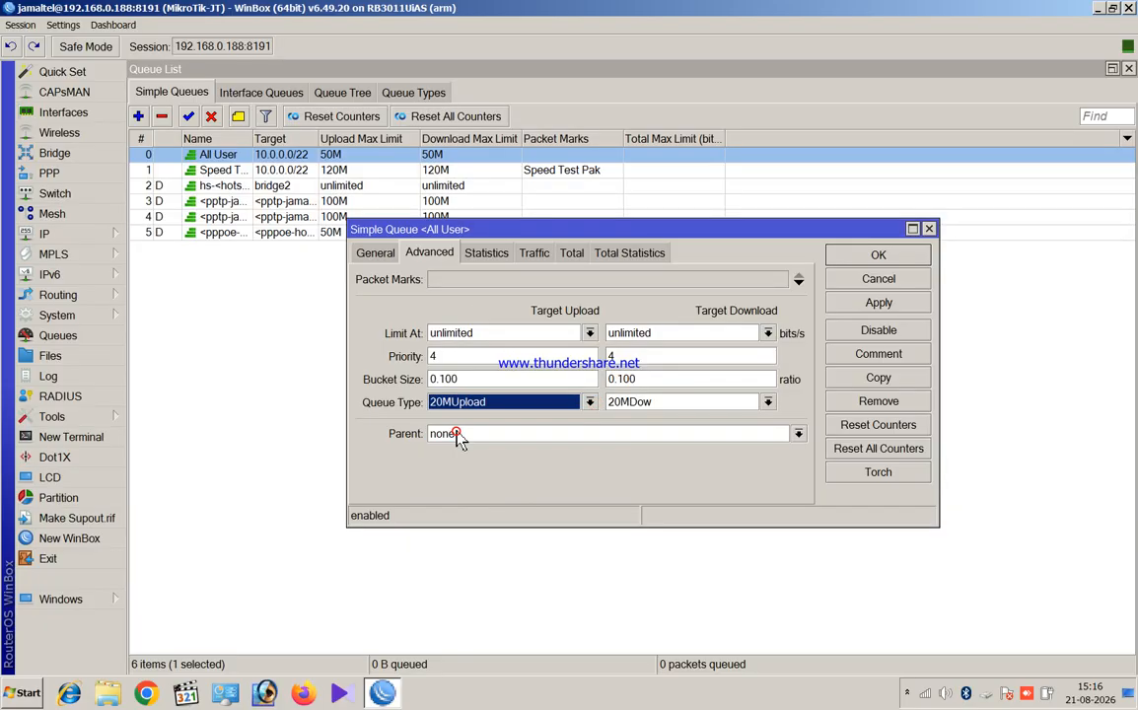
{"action": "left_click", "coordinate": [767, 402]}
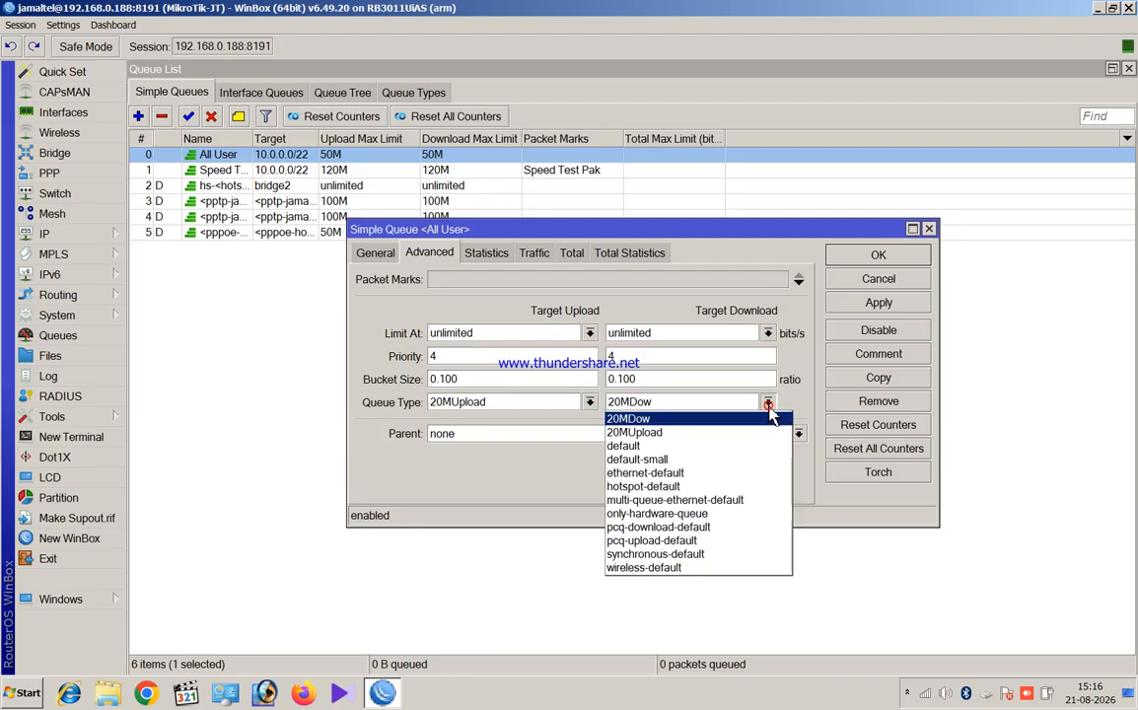
{"action": "left_click", "coordinate": [684, 419]}
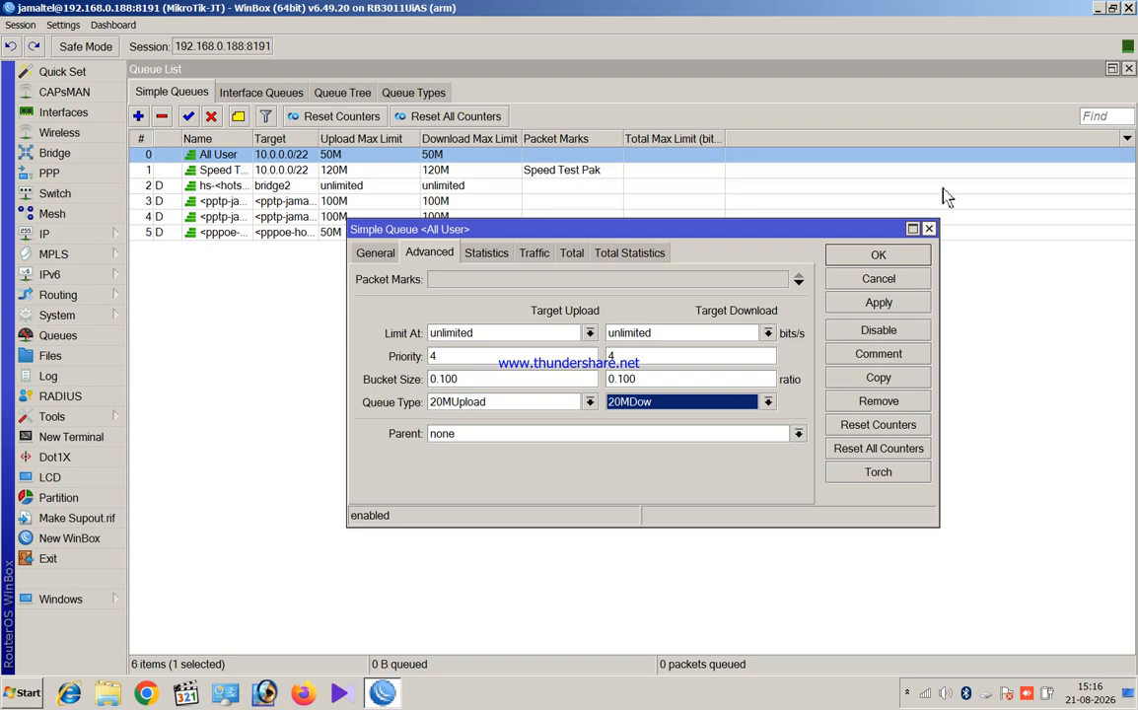
{"action": "left_click", "coordinate": [929, 230]}
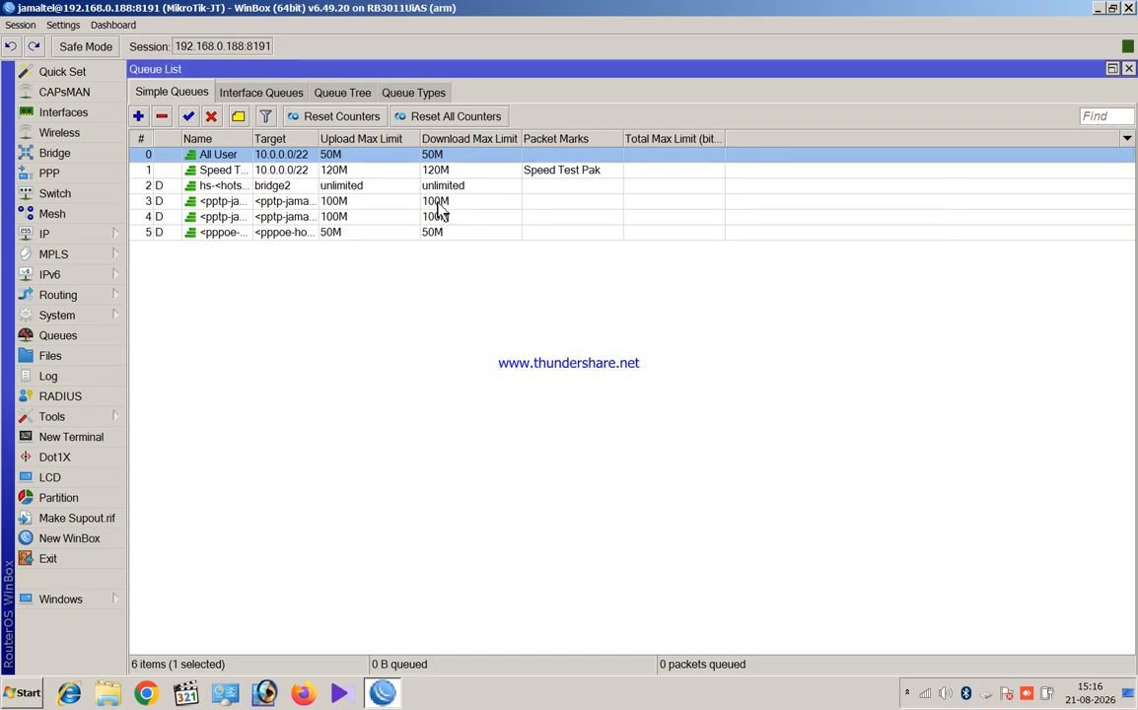
Examine the All User queue's live upload and download traffic and its general limits
{"action": "double_click", "coordinate": [305, 155]}
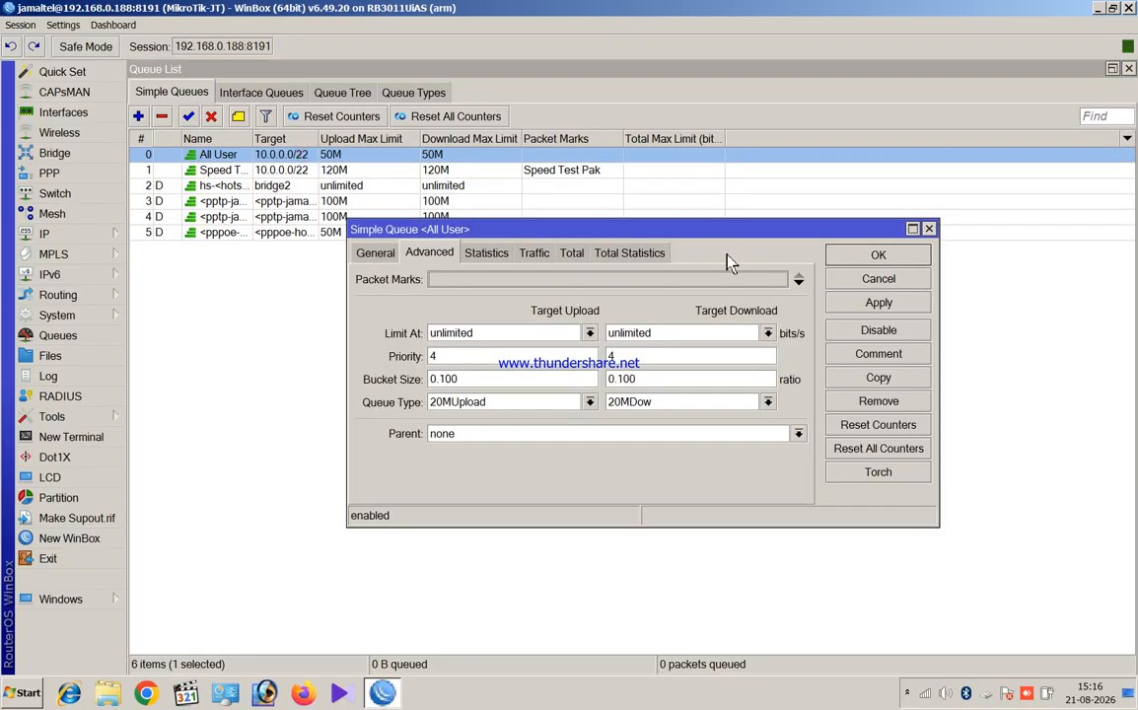
{"action": "left_click", "coordinate": [535, 254]}
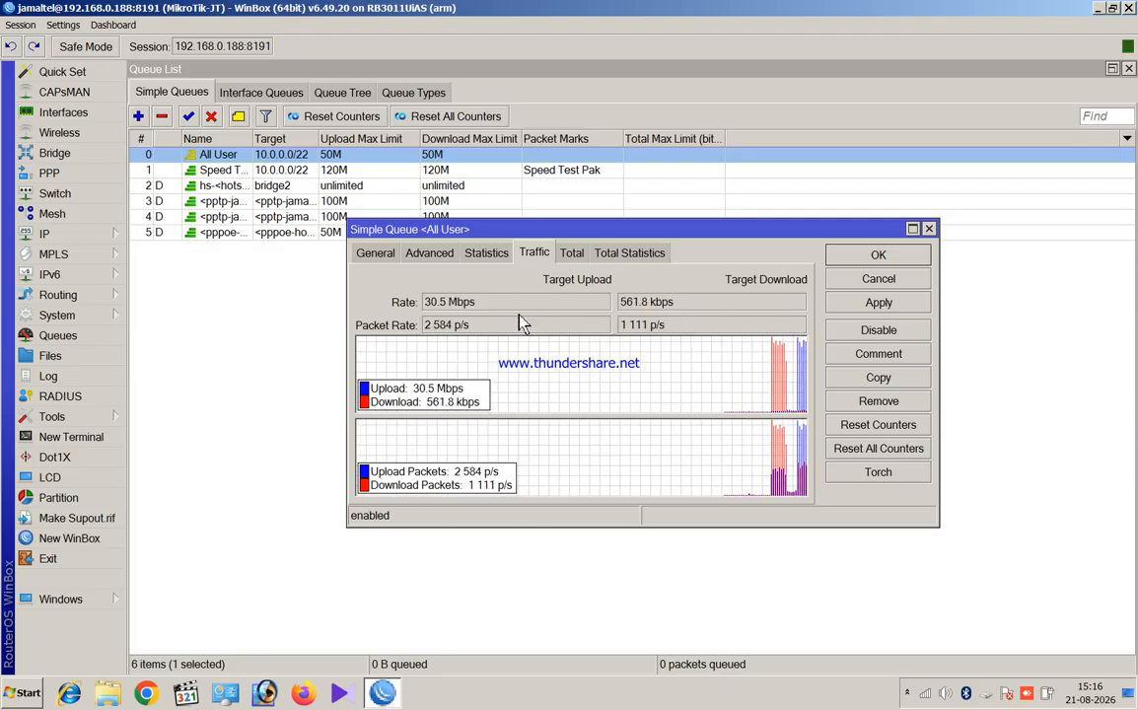
{"action": "left_click", "coordinate": [376, 253]}
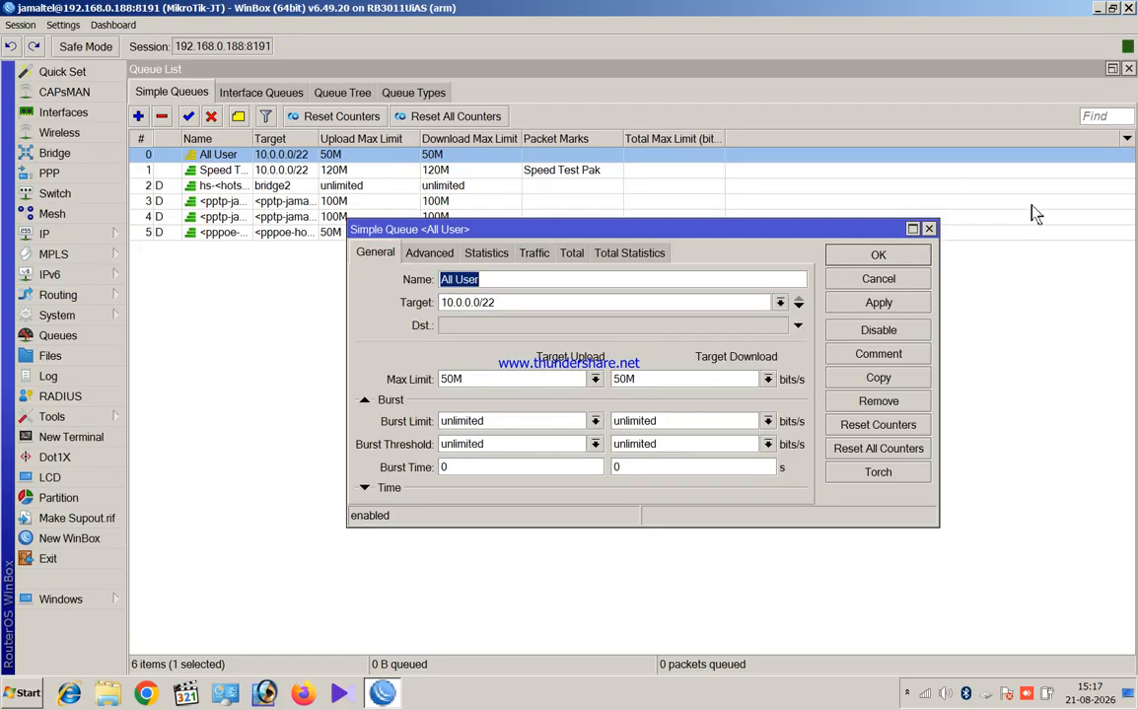
{"action": "left_click", "coordinate": [928, 229]}
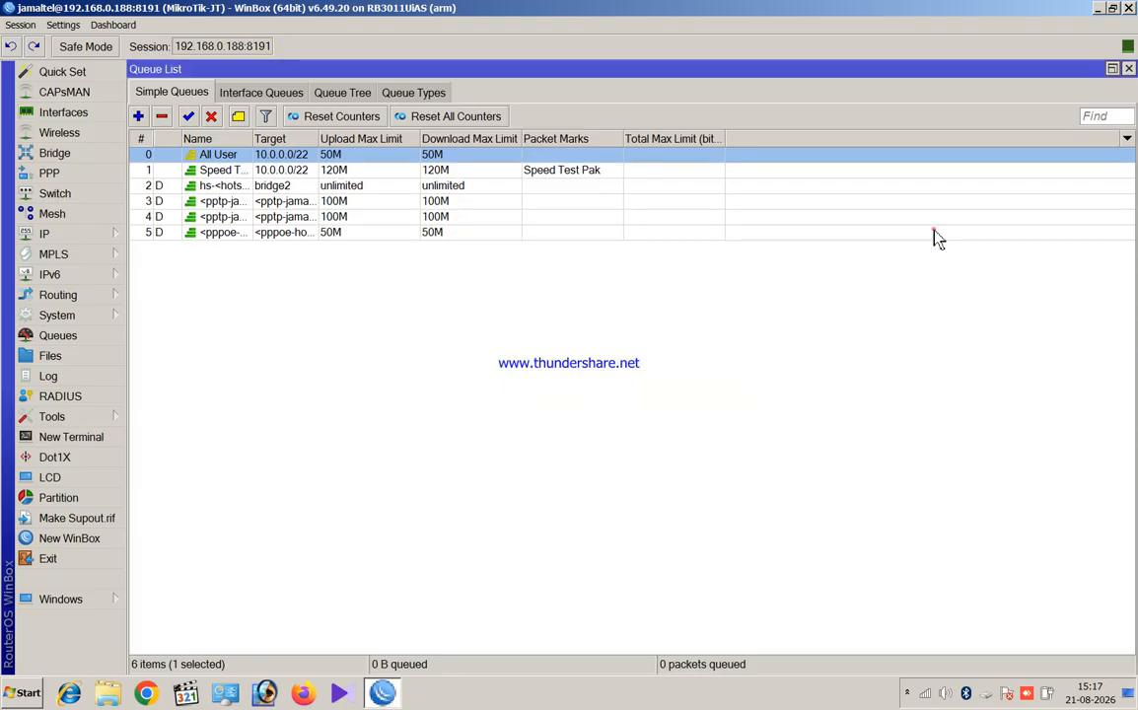
Set the rate of the 20MDow PCQ queue type to 10M and save it
{"action": "double_click", "coordinate": [210, 158]}
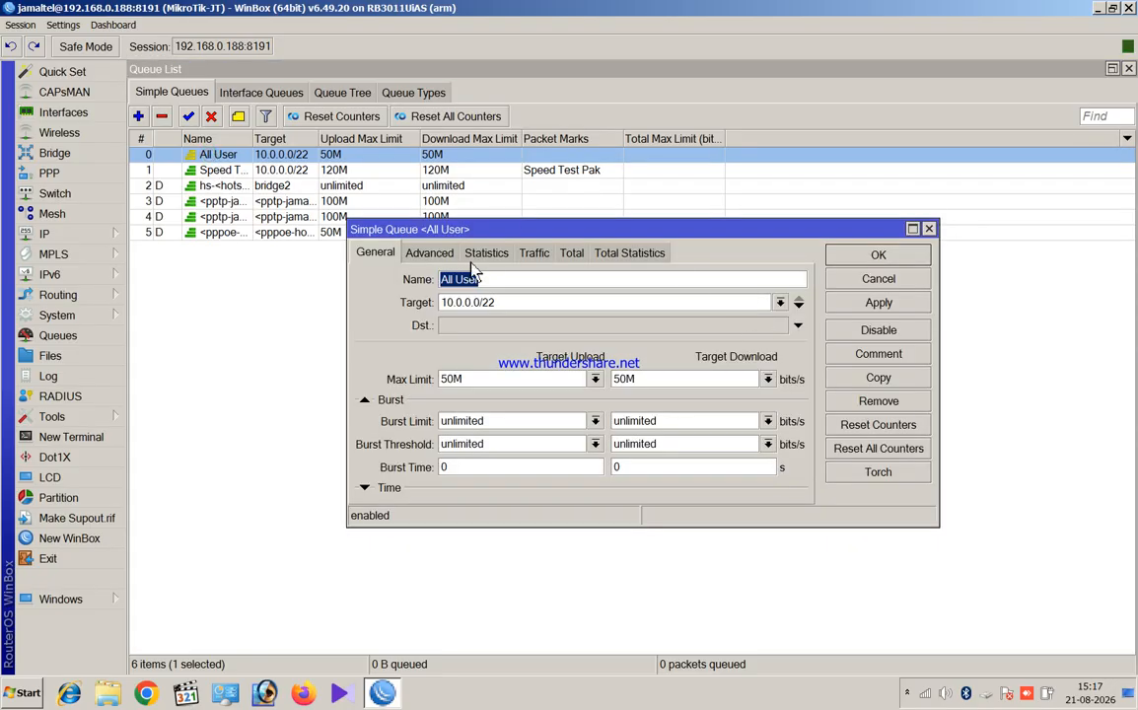
{"action": "left_click", "coordinate": [928, 229]}
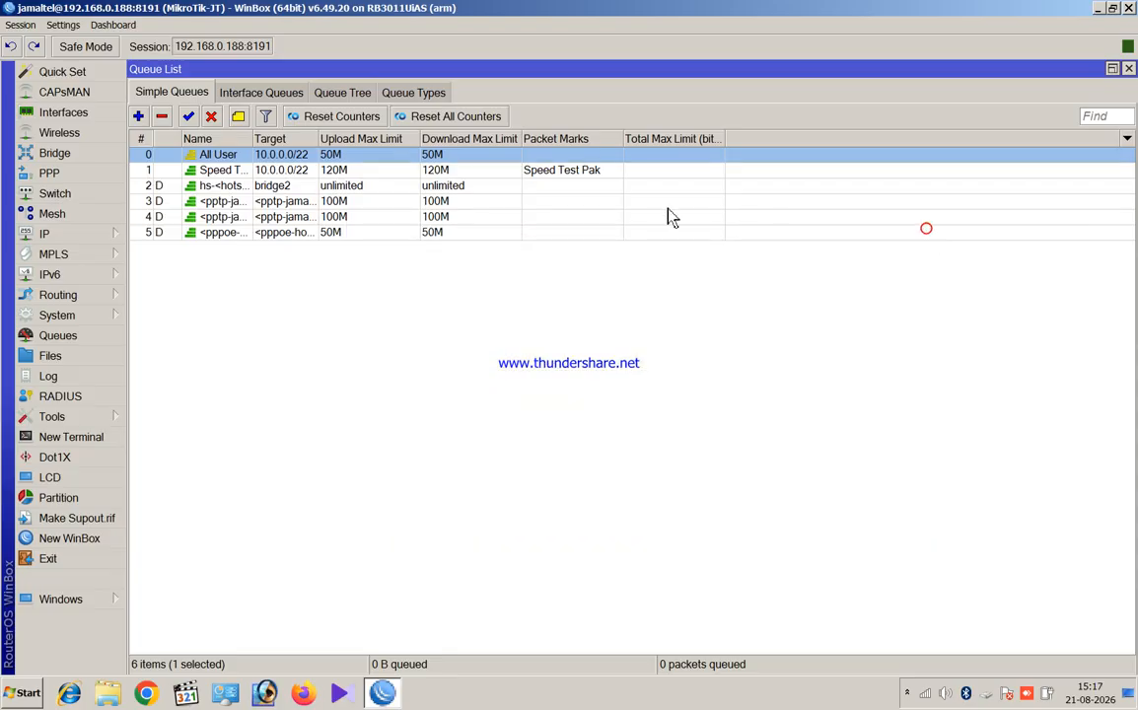
{"action": "left_click", "coordinate": [399, 95]}
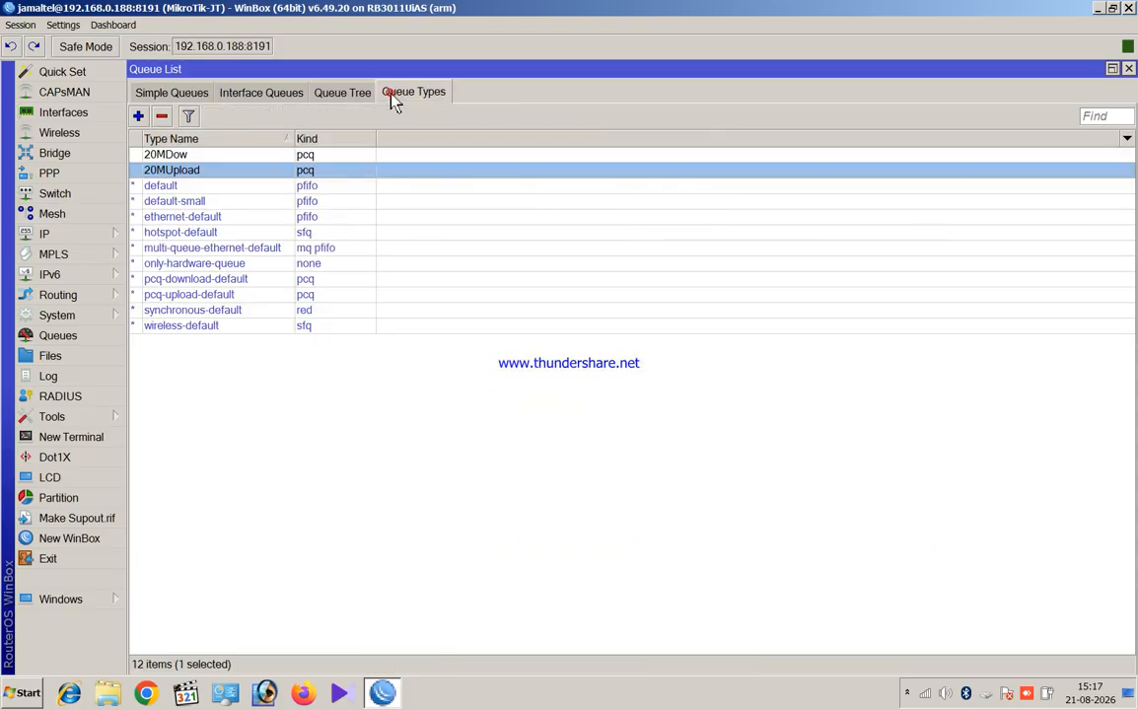
{"action": "double_click", "coordinate": [190, 155]}
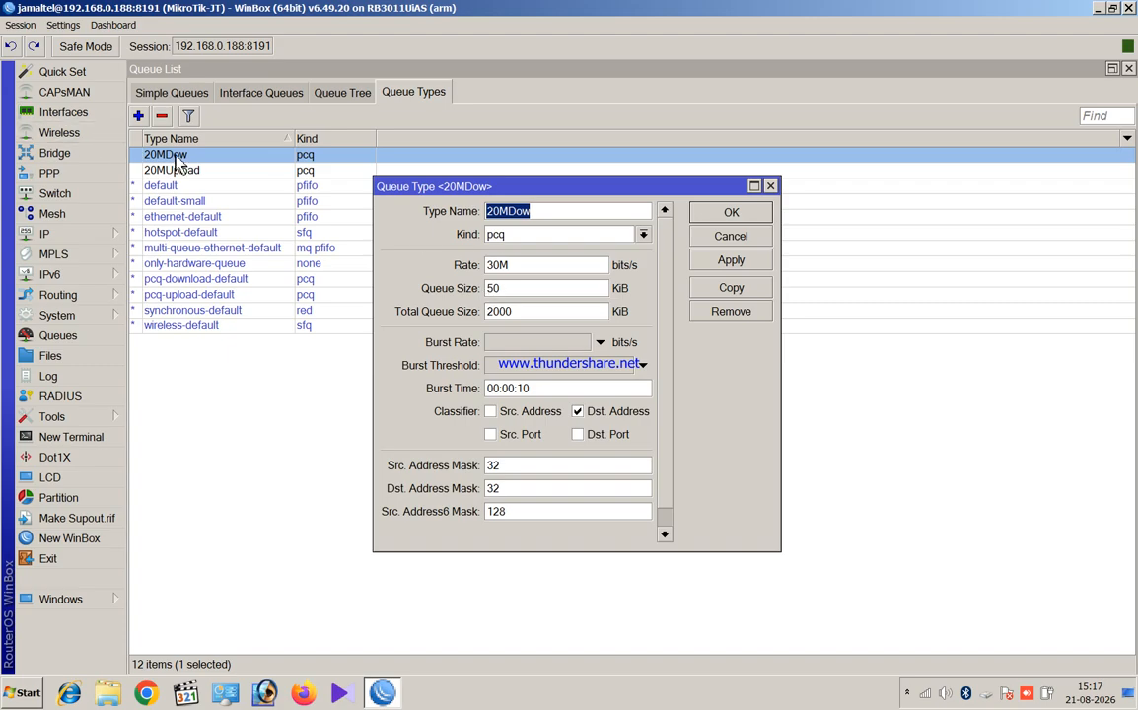
{"action": "left_click", "coordinate": [500, 265]}
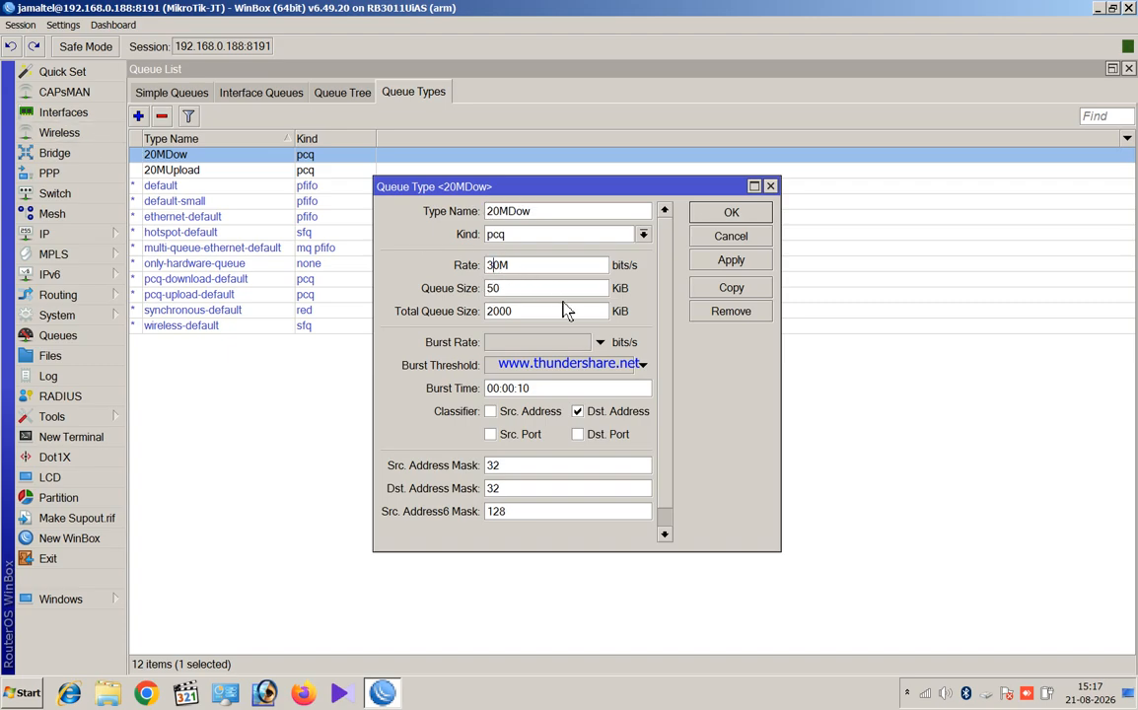
{"action": "key", "text": "BackSpace"}
{"action": "type", "text": "1"}
{"action": "left_click", "coordinate": [747, 215]}
Set the rate of the 20MUpload PCQ queue type to 10M and save it
{"action": "double_click", "coordinate": [168, 169]}
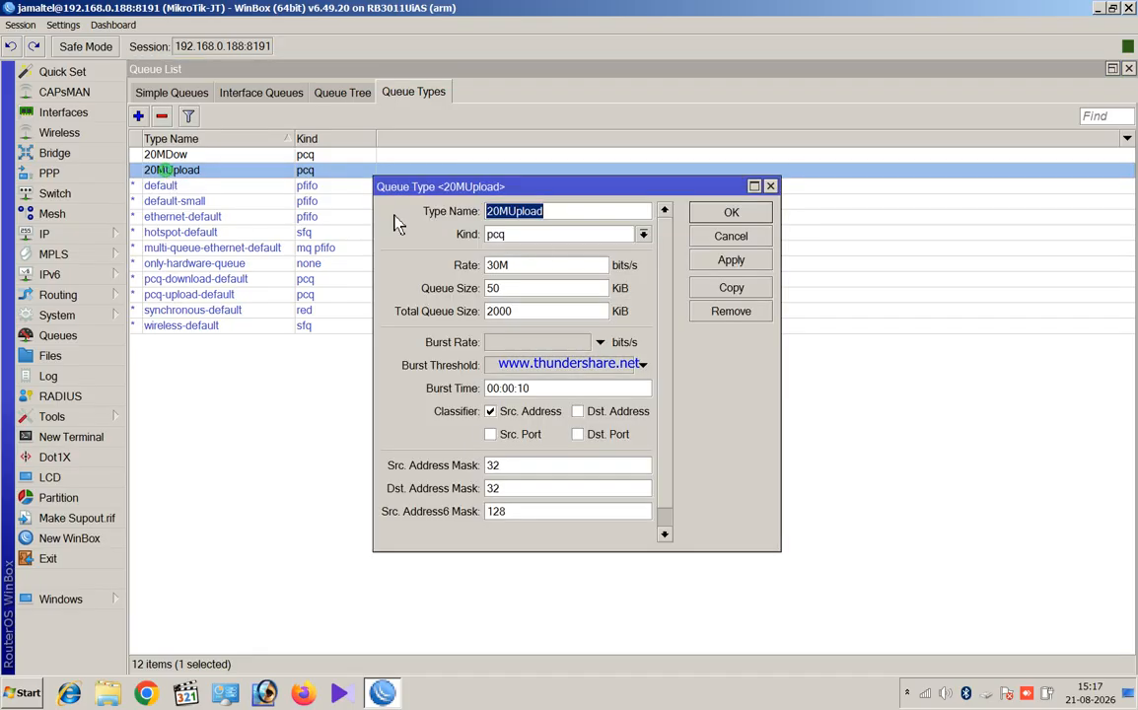
{"action": "left_click", "coordinate": [497, 264]}
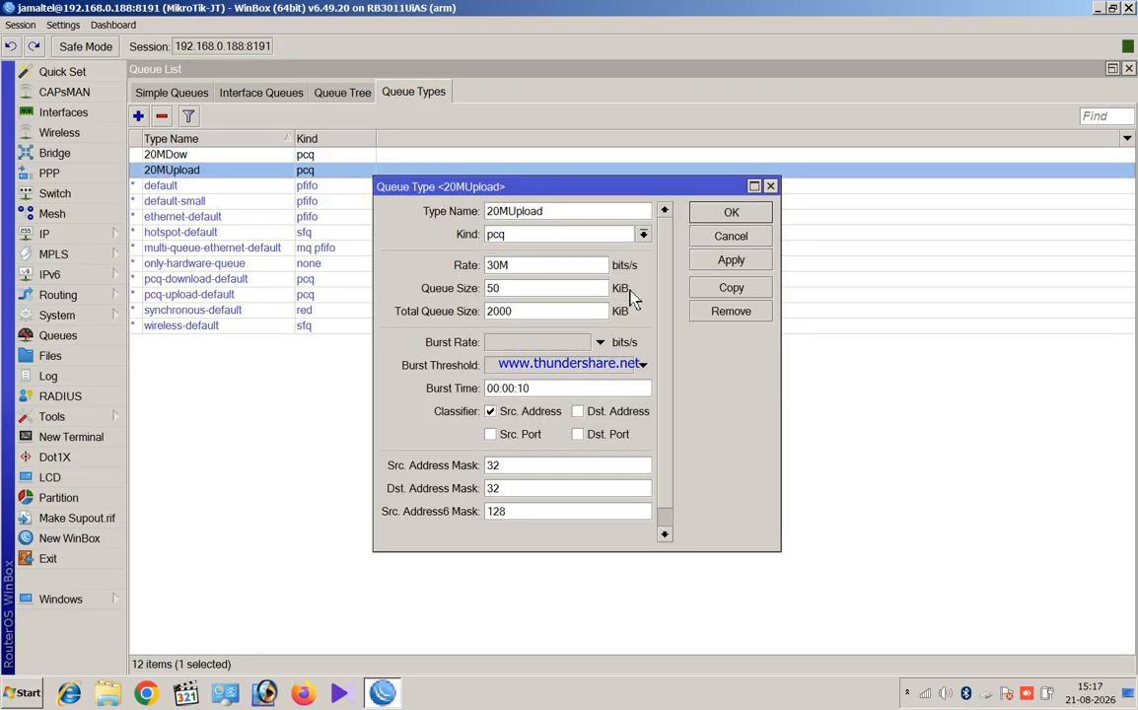
{"action": "key", "text": "BackSpace"}
{"action": "type", "text": "1"}
{"action": "left_click", "coordinate": [731, 259]}
{"action": "left_click", "coordinate": [735, 217]}
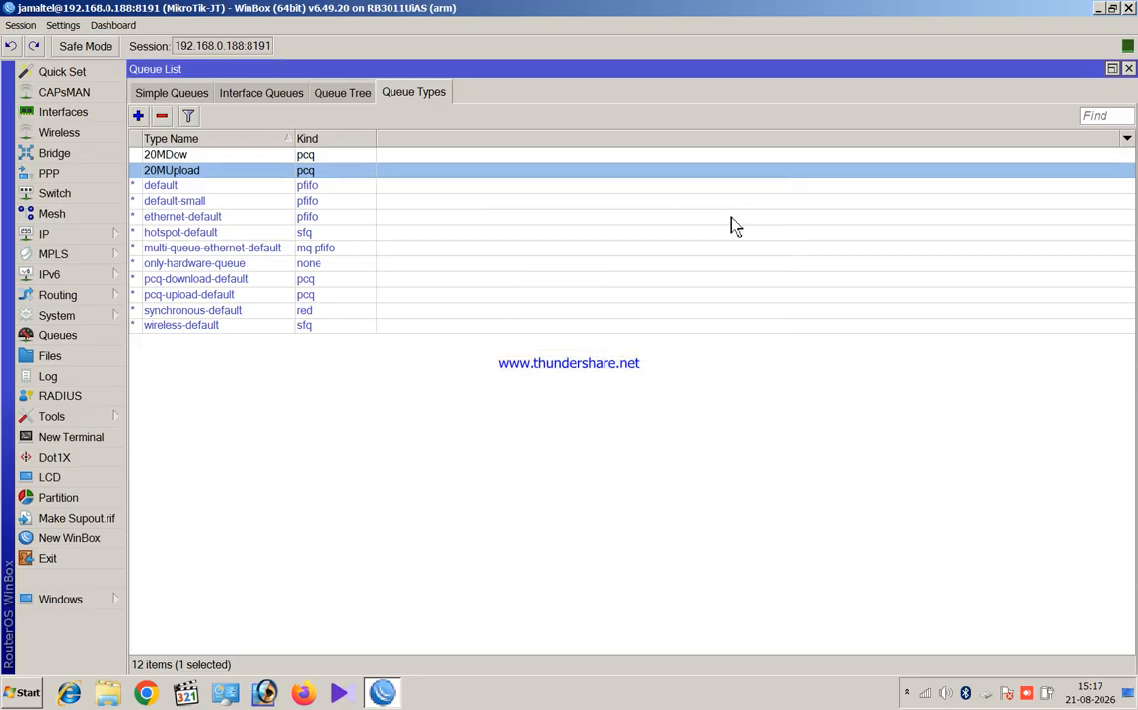
Open the All User simple queue and examine its live upload and download traffic graphs
{"action": "left_click", "coordinate": [143, 92]}
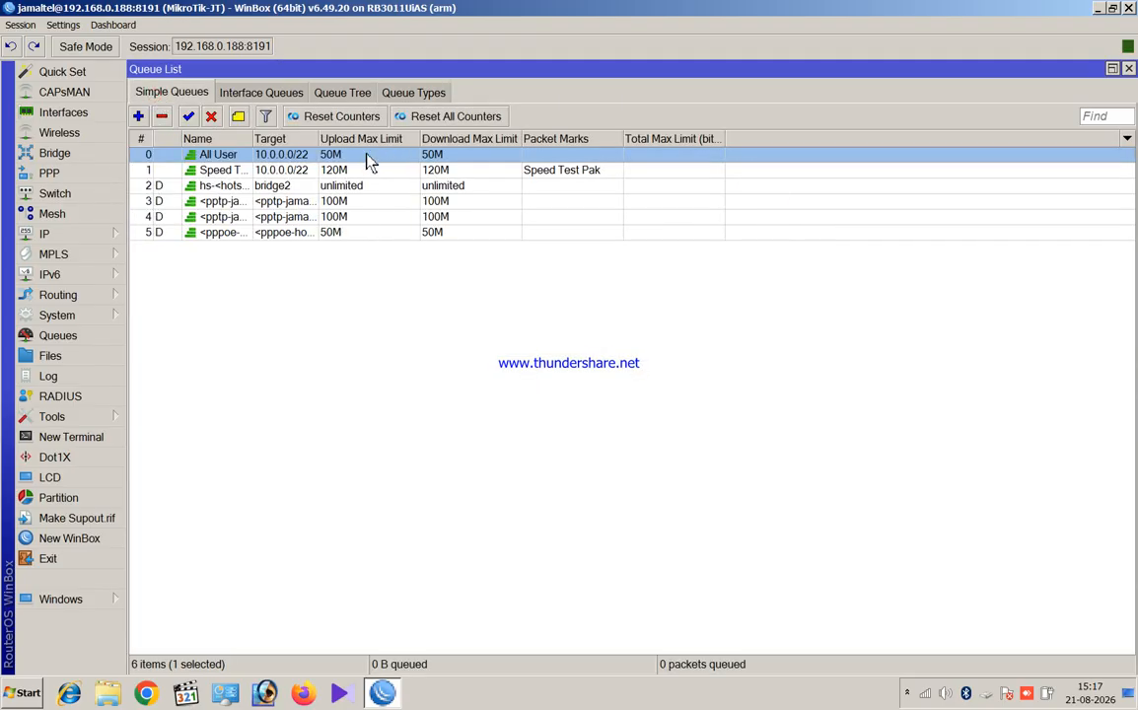
{"action": "double_click", "coordinate": [371, 155]}
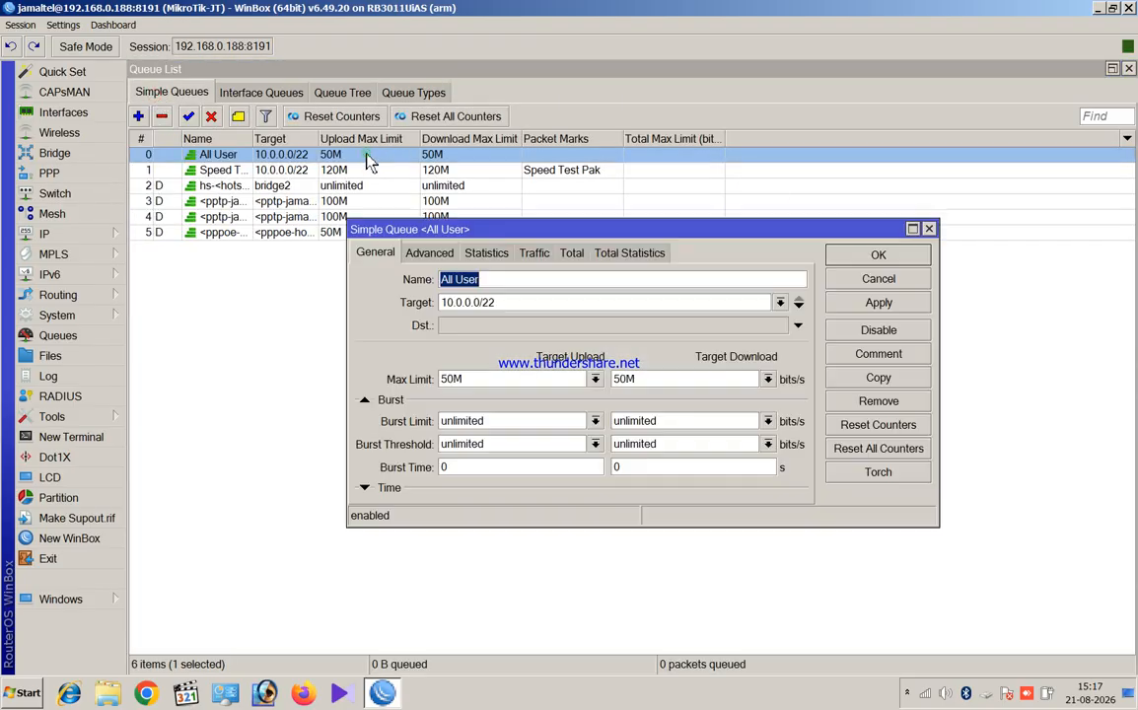
{"action": "left_click", "coordinate": [538, 254]}
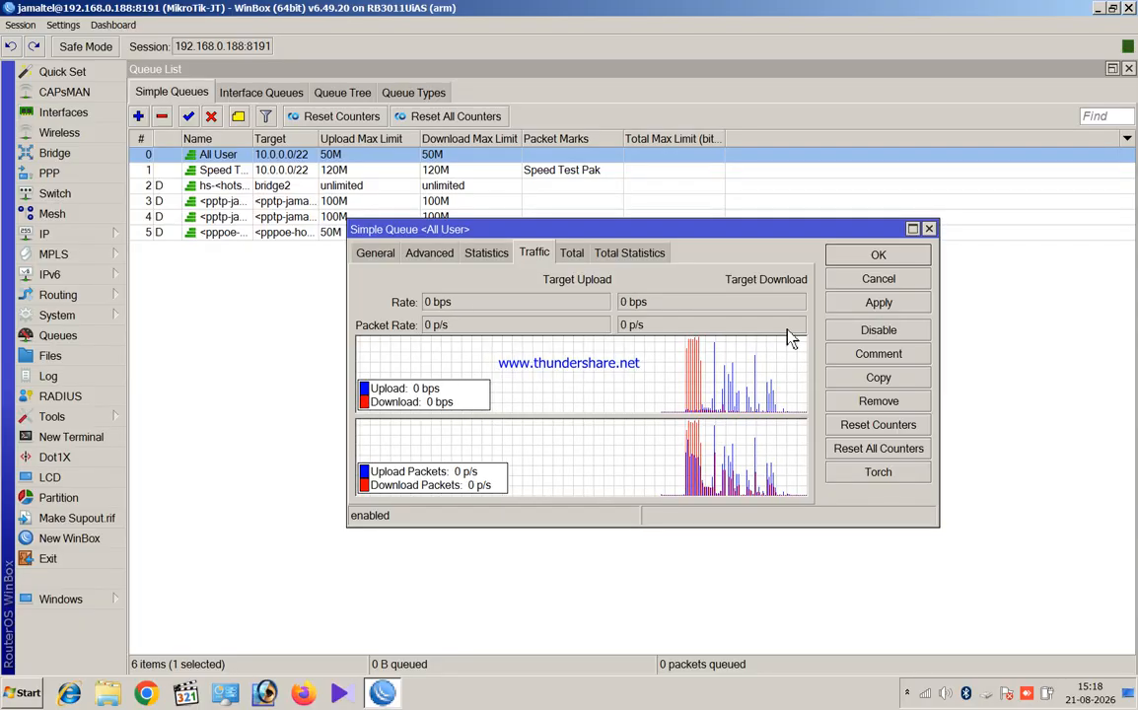
Examine the PPP secrets and the traffic rates of the PPP interfaces, and close the PPP window
{"action": "left_click", "coordinate": [62, 182]}
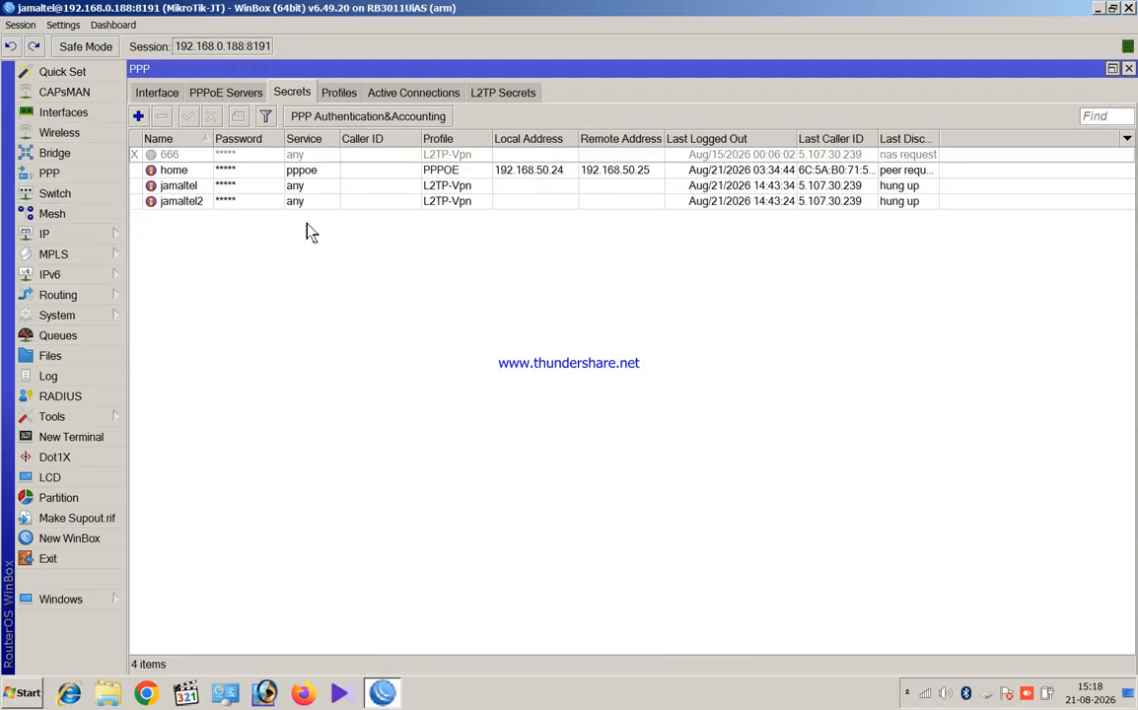
{"action": "left_click", "coordinate": [164, 91]}
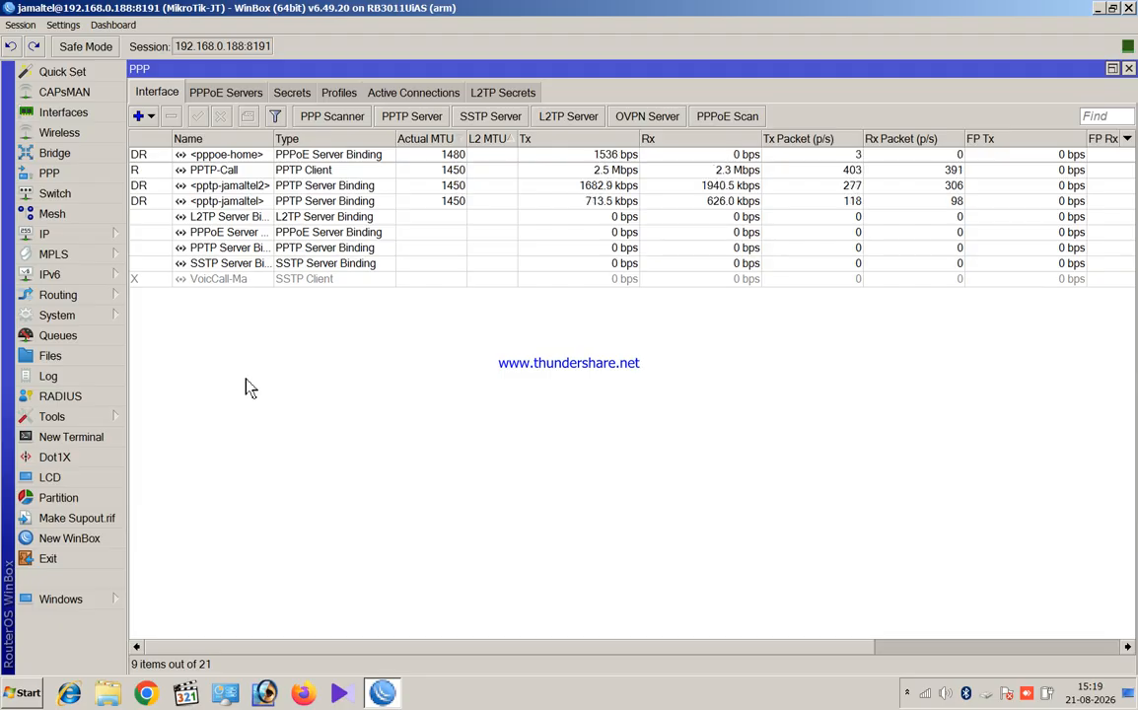
{"action": "left_click", "coordinate": [1130, 69]}
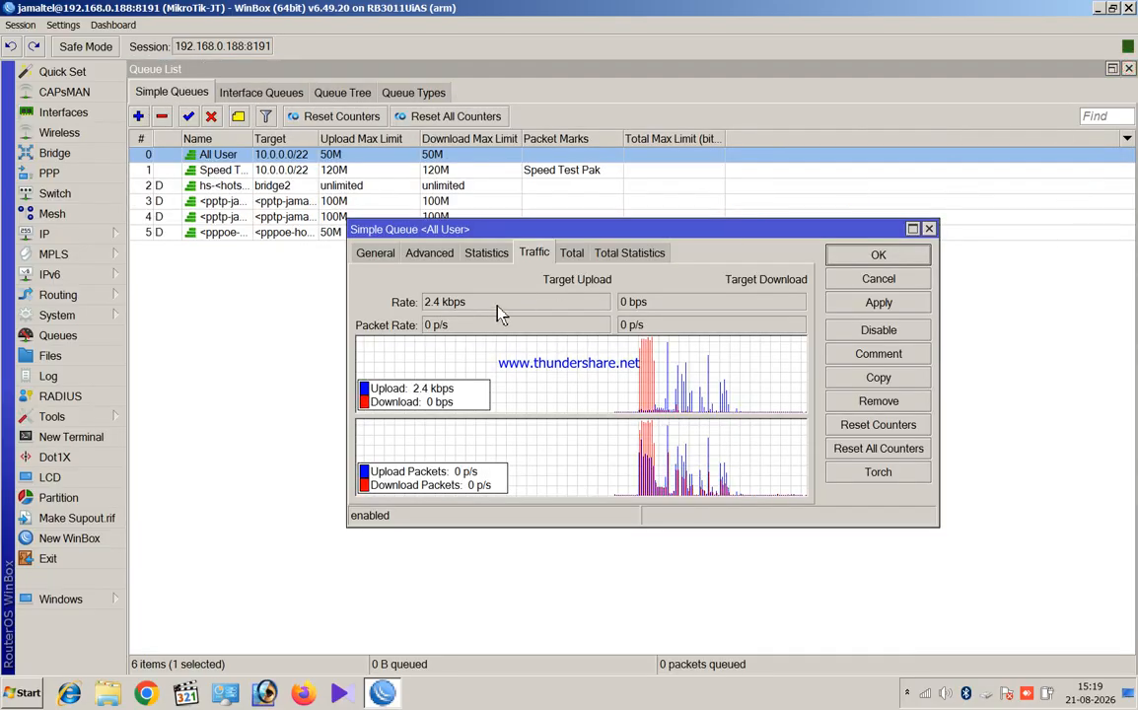
Close the All User queue and the queue list without further changes
{"action": "left_click", "coordinate": [928, 230]}
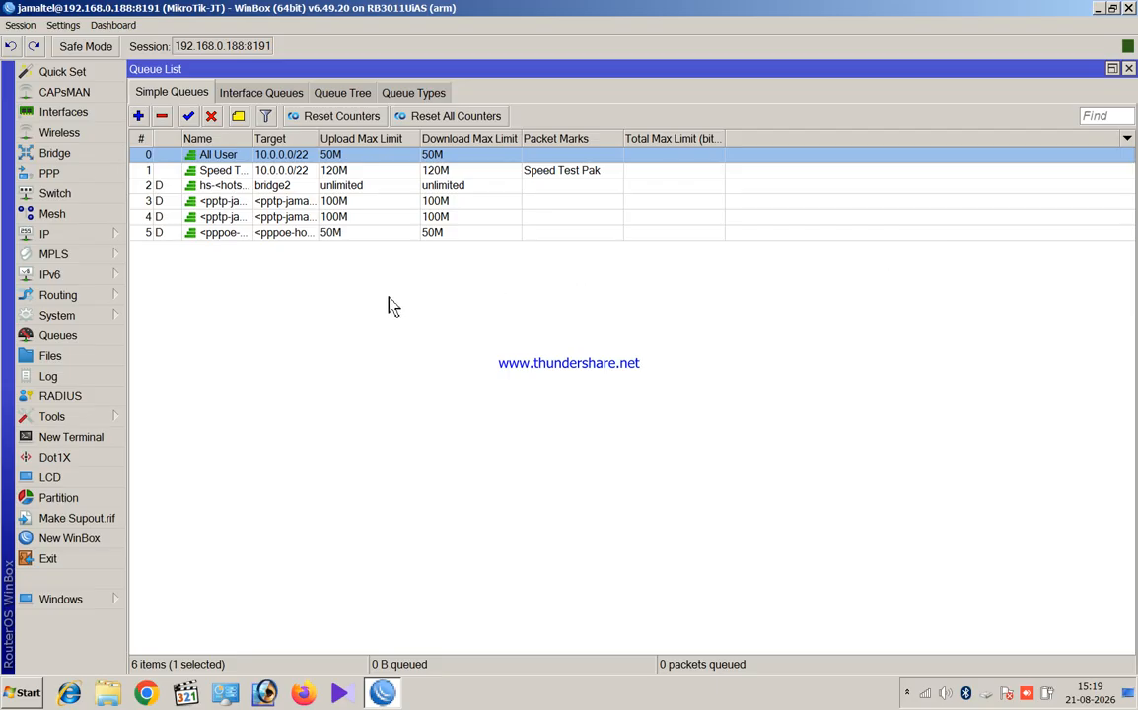
{"action": "left_click", "coordinate": [1129, 69]}
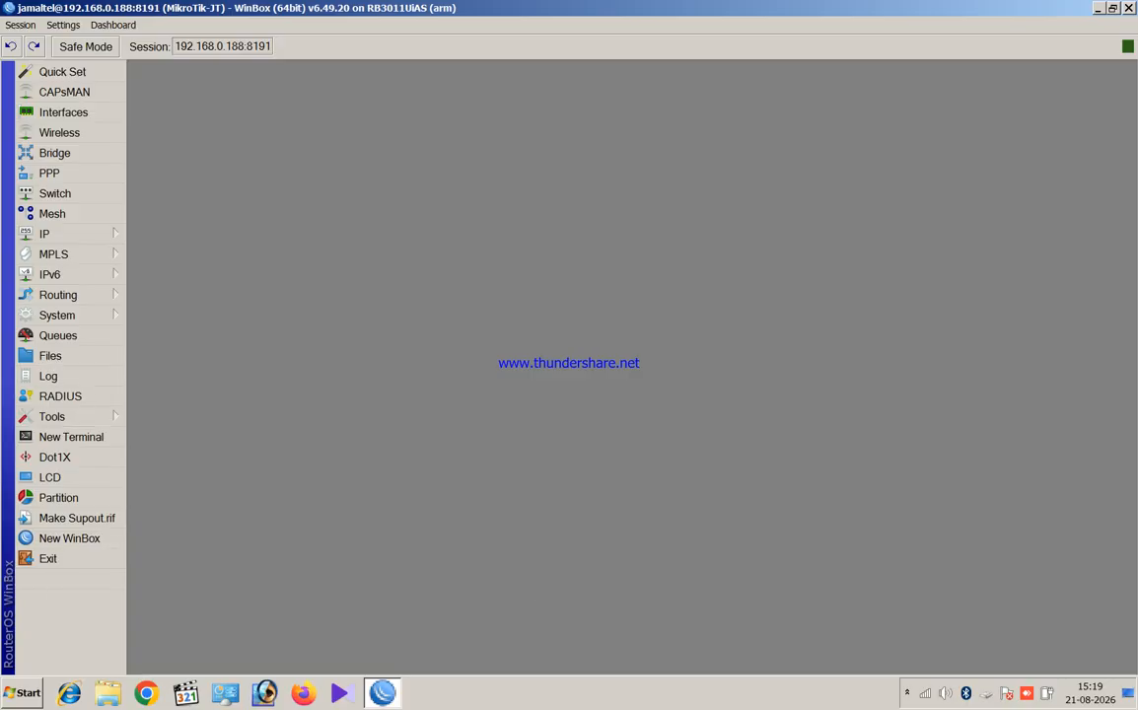
{"action": "left_click", "coordinate": [907, 693]}
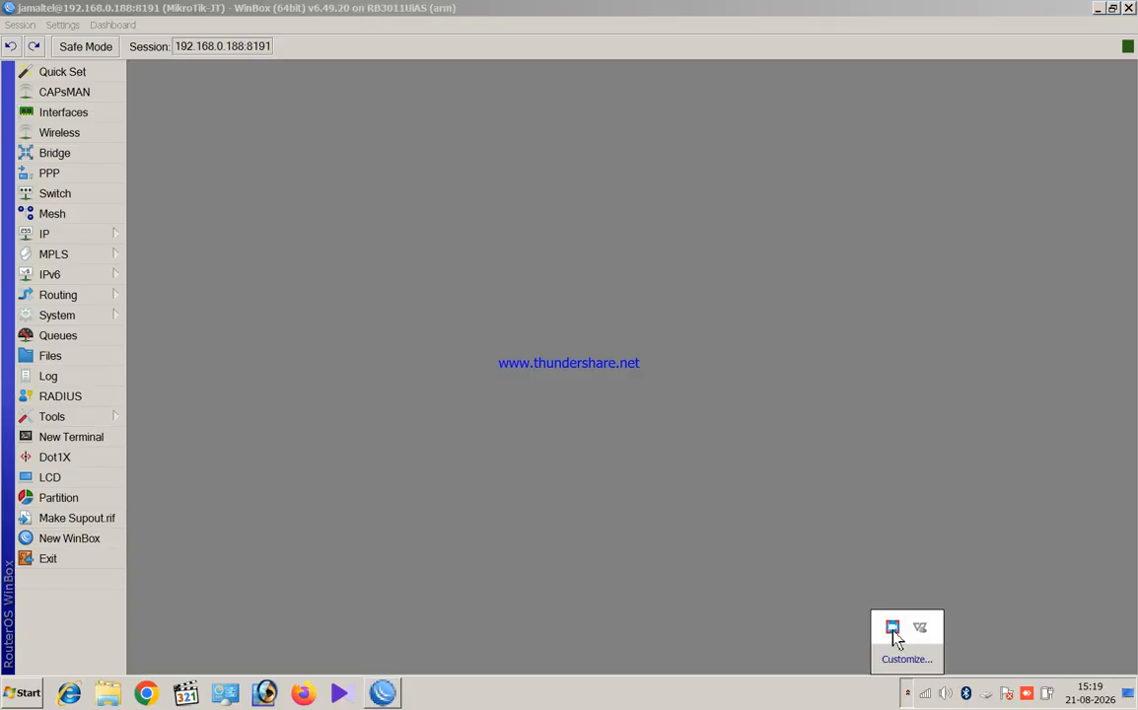